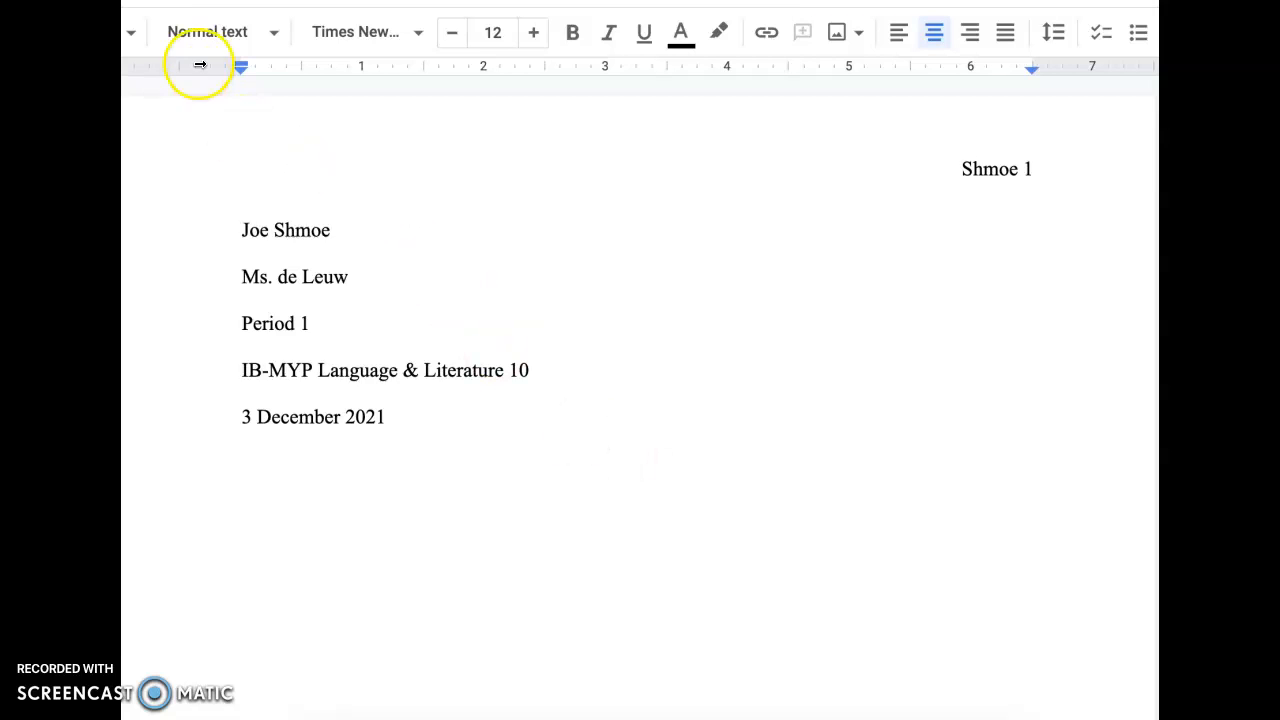
- Enter the centred title "Our Need to Feel Equal" below the date and start a new line after it
left_click(638, 462)
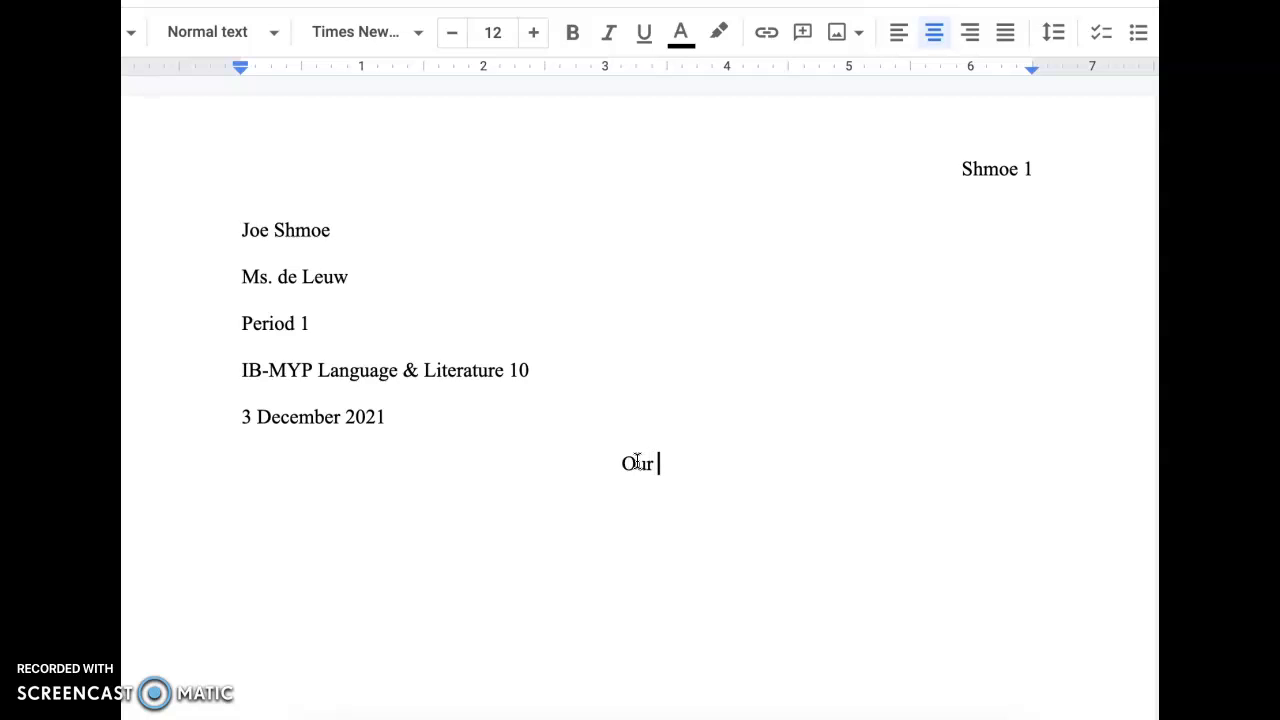
type("Our Need to ")
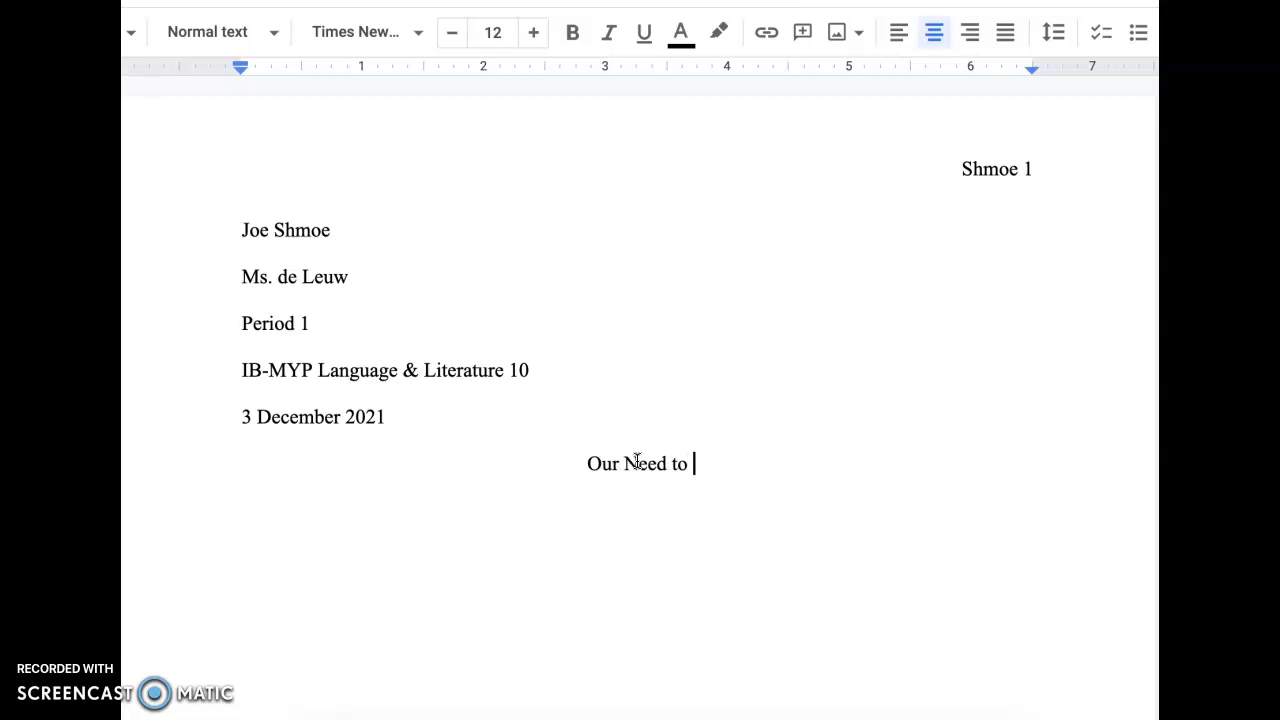
type("Feel Equal")
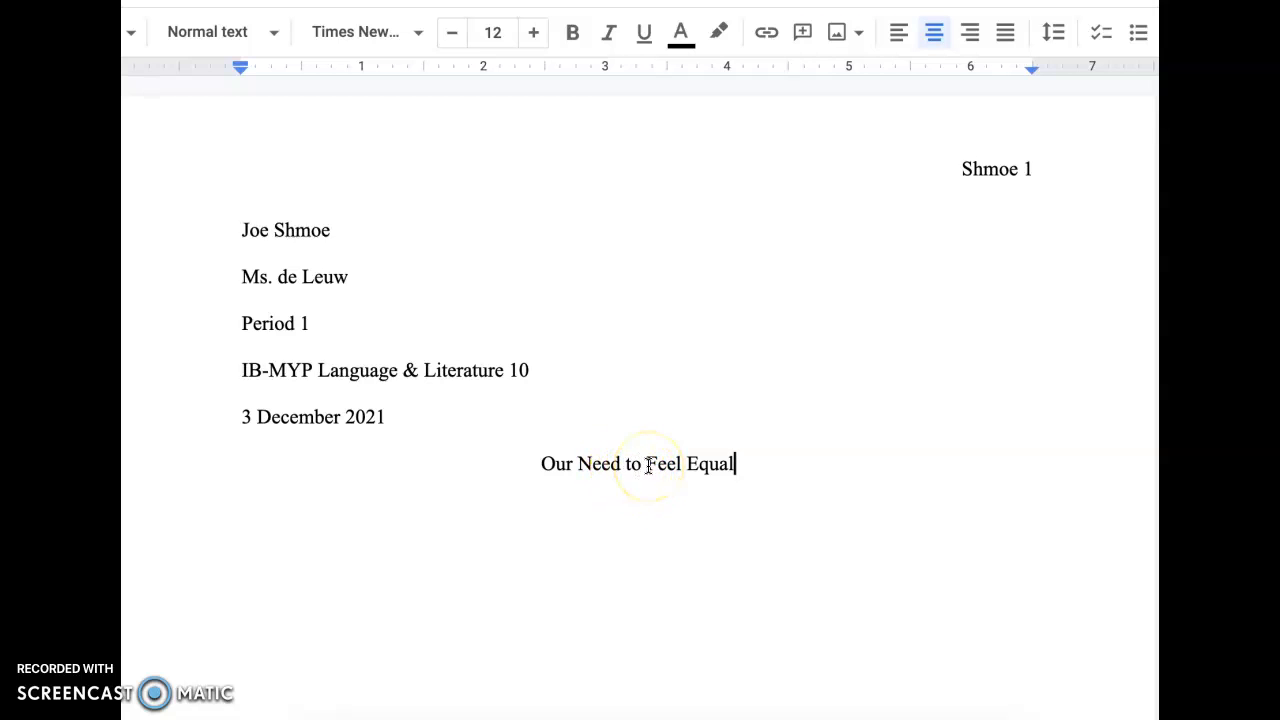
key("Return")
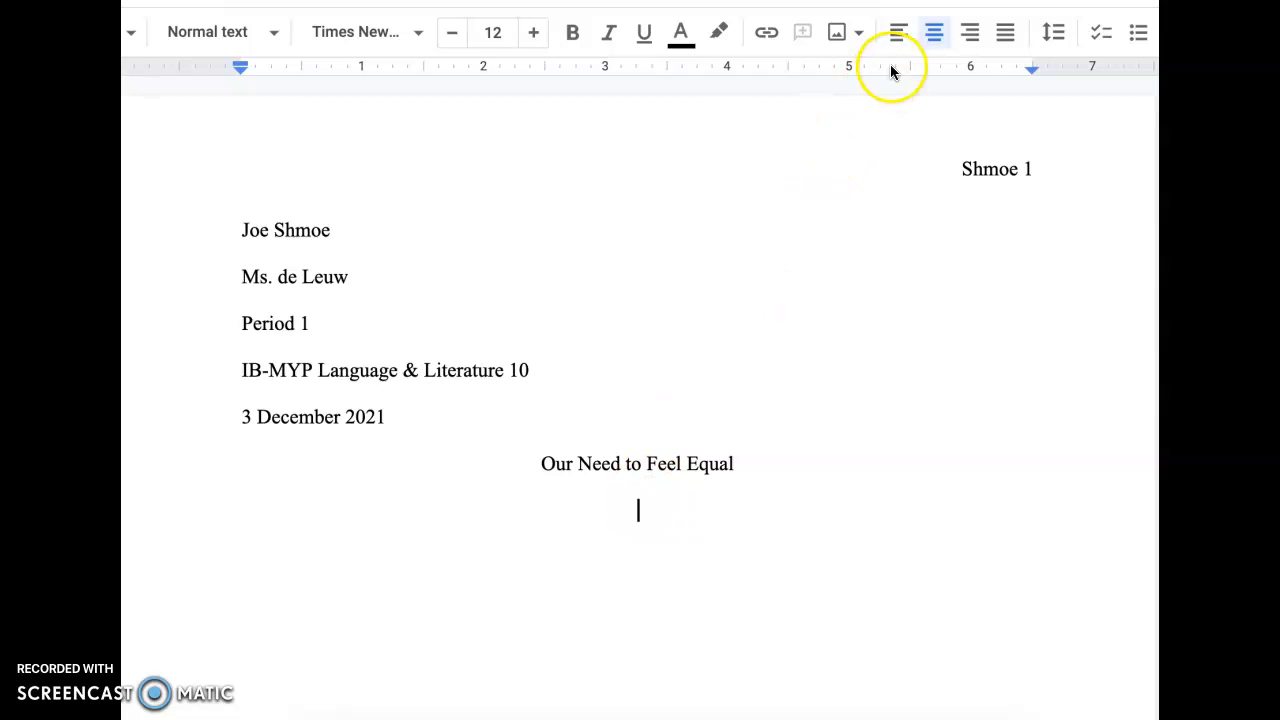
- Left-align the empty line below the essay title
left_click(1053, 32)
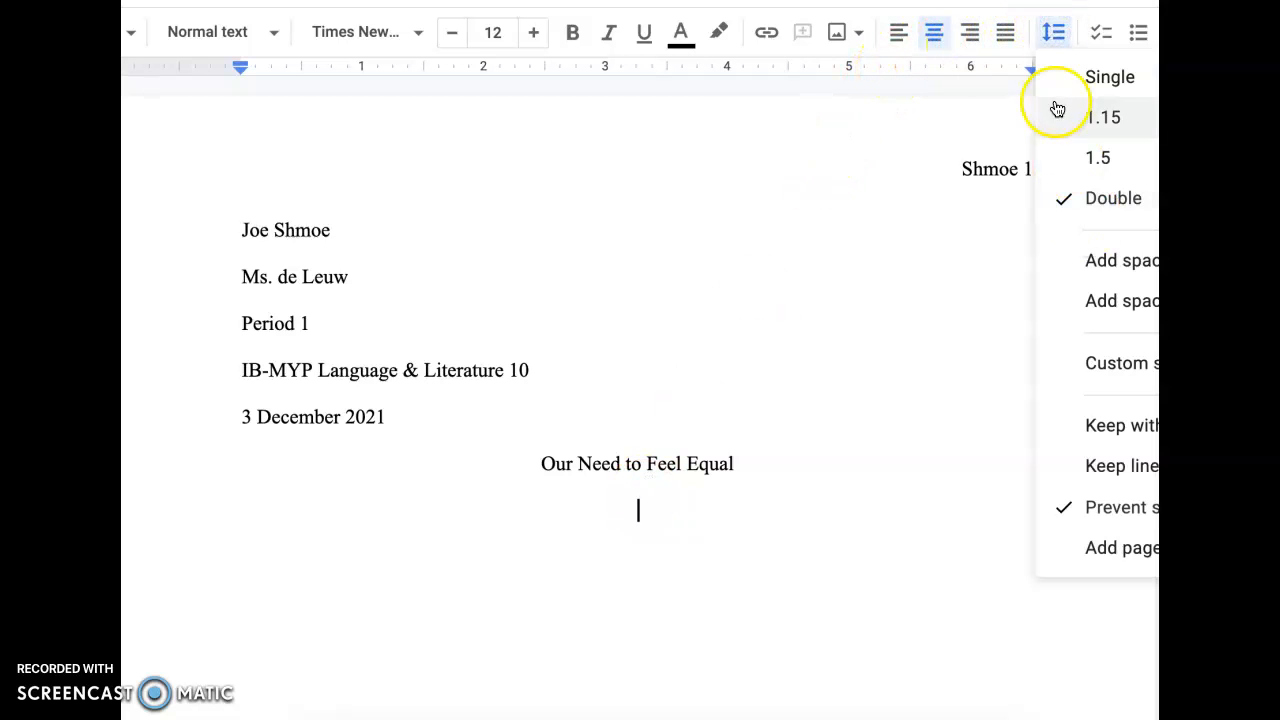
left_click(930, 34)
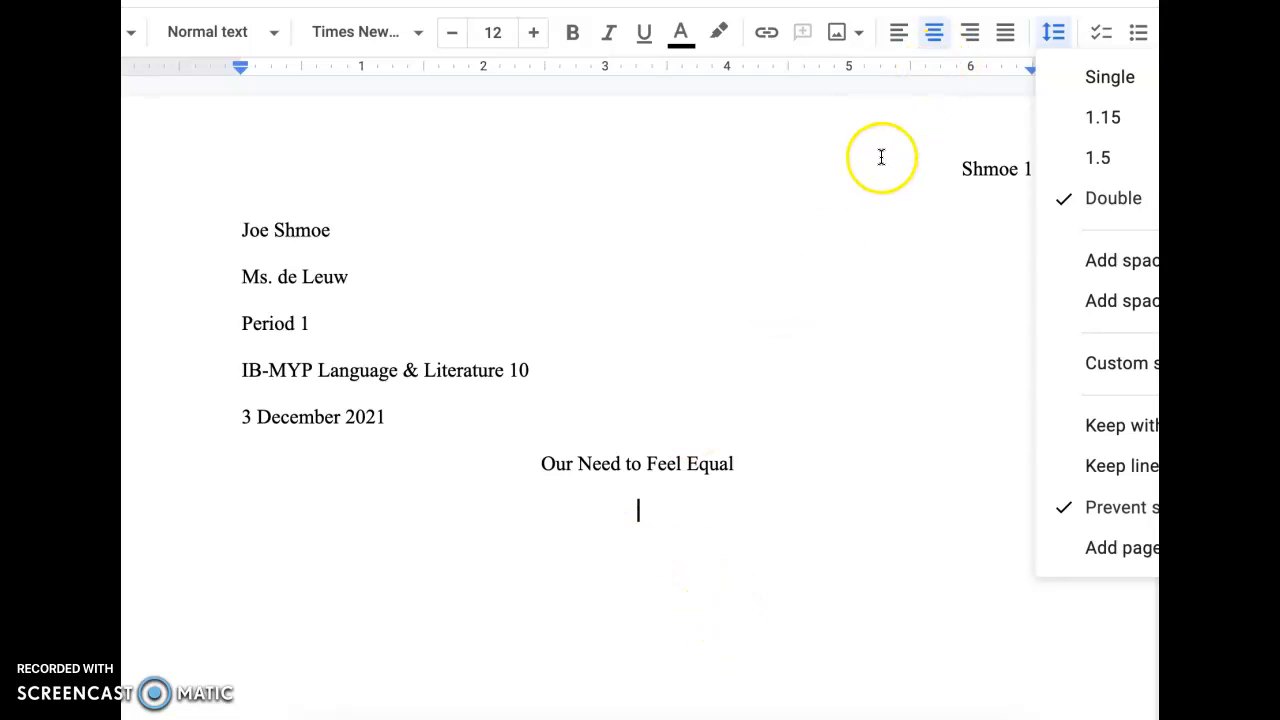
left_click(898, 42)
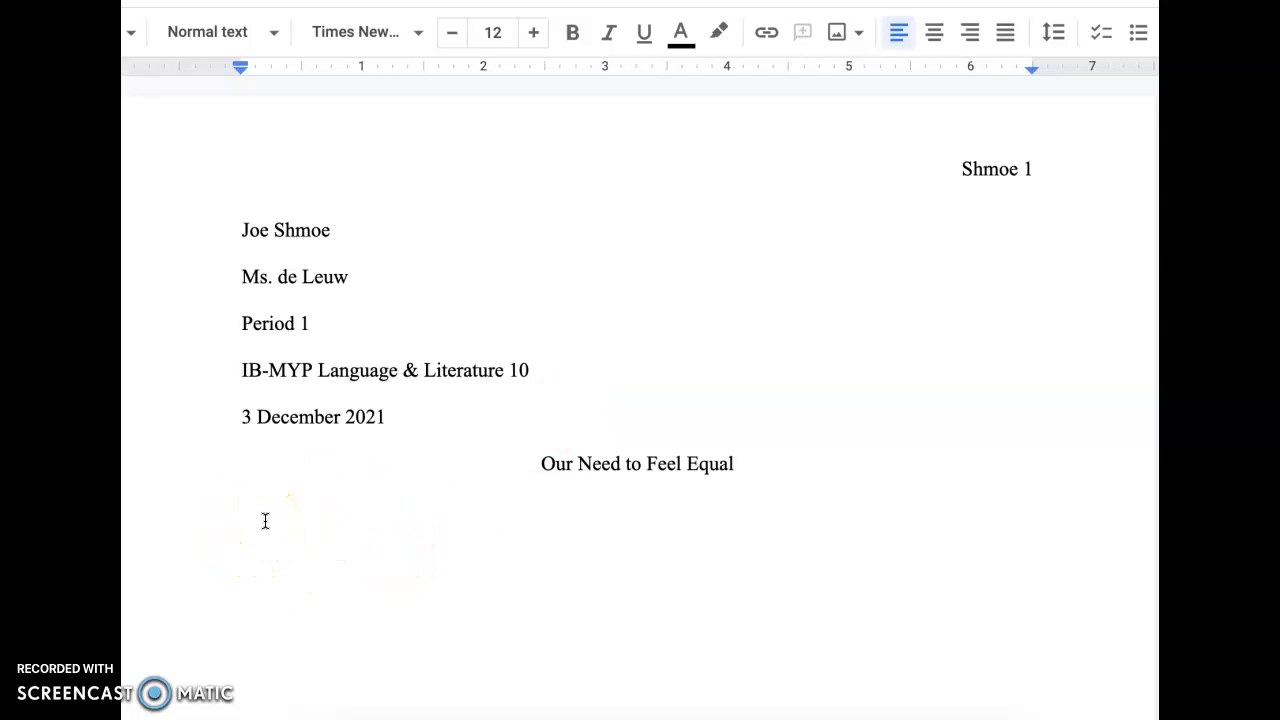
- Insert the introduction paragraph beginning "When the founding fathers created the Declaration of Independence" below the title and indent its first line
scroll(455, 466, "down", 1)
scroll(455, 466, "up", 1)
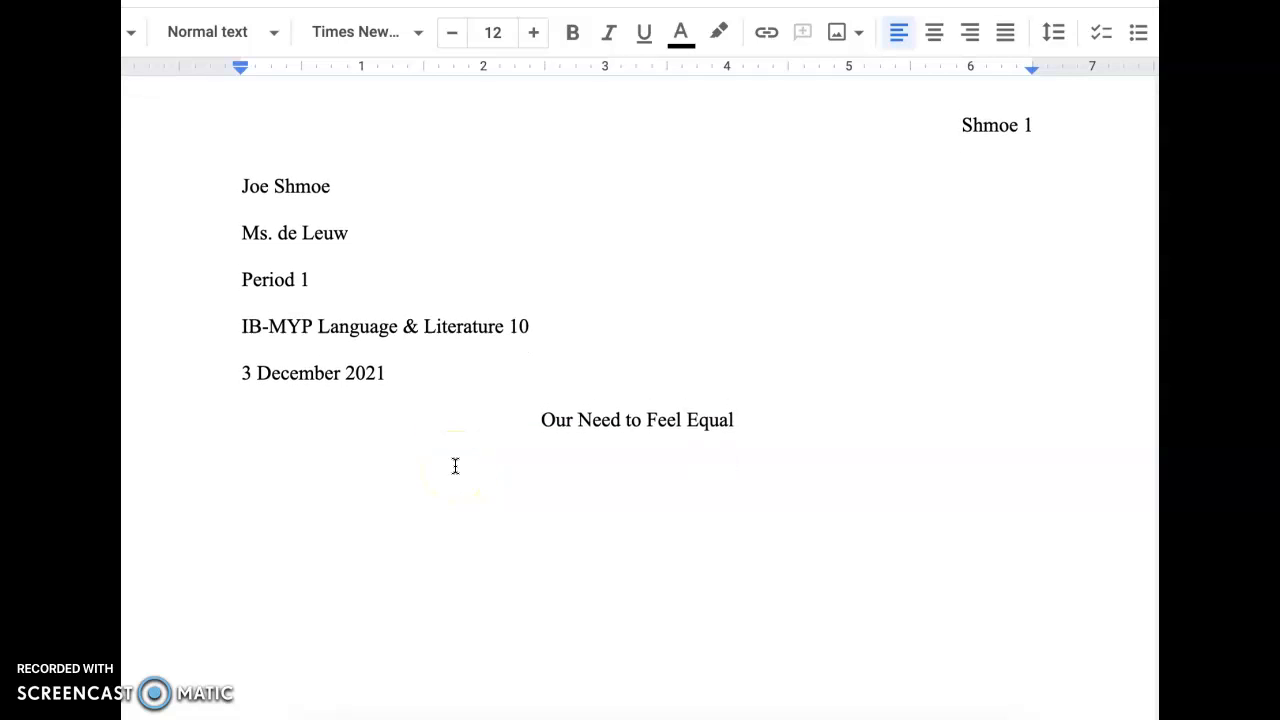
scroll(455, 466, "down", 1)
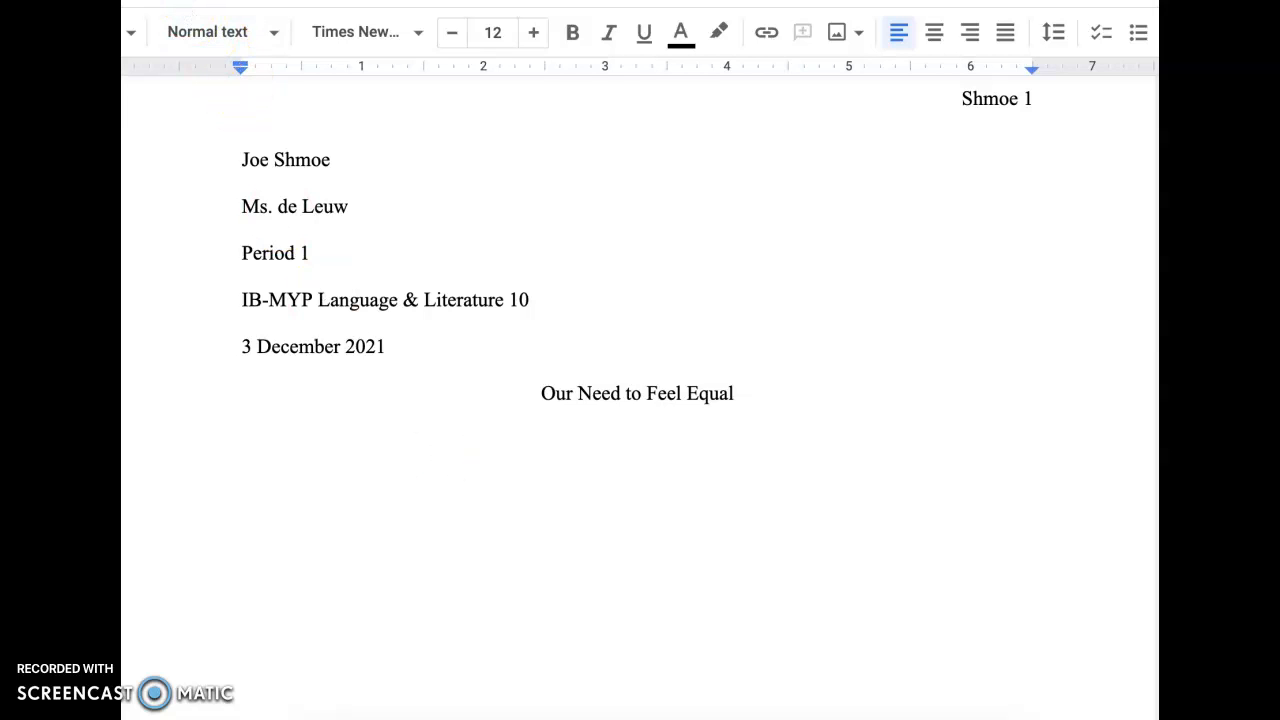
type("When the founding fathers created the Declaration of Independence, they included the phrase \"all men were created equal\" since it’s human nature to strive to be equal.  However, it was unclear how that would be interpreted, much less achieved. What does ‘equal’ really mean? The dystopian genre typically explores what can happen when people attempt to create an improved world, and you can often find characteristics such as citizens living in a dehumanized state and conforming to uniform expectations where individuality and dissent are bad. The short story \"Harrison Bergeron,\" by Kurt Vonnegut, reveals that human’s desire for everyone to be equal could destroy much of the experience of living as evidenced through the symbolism.")
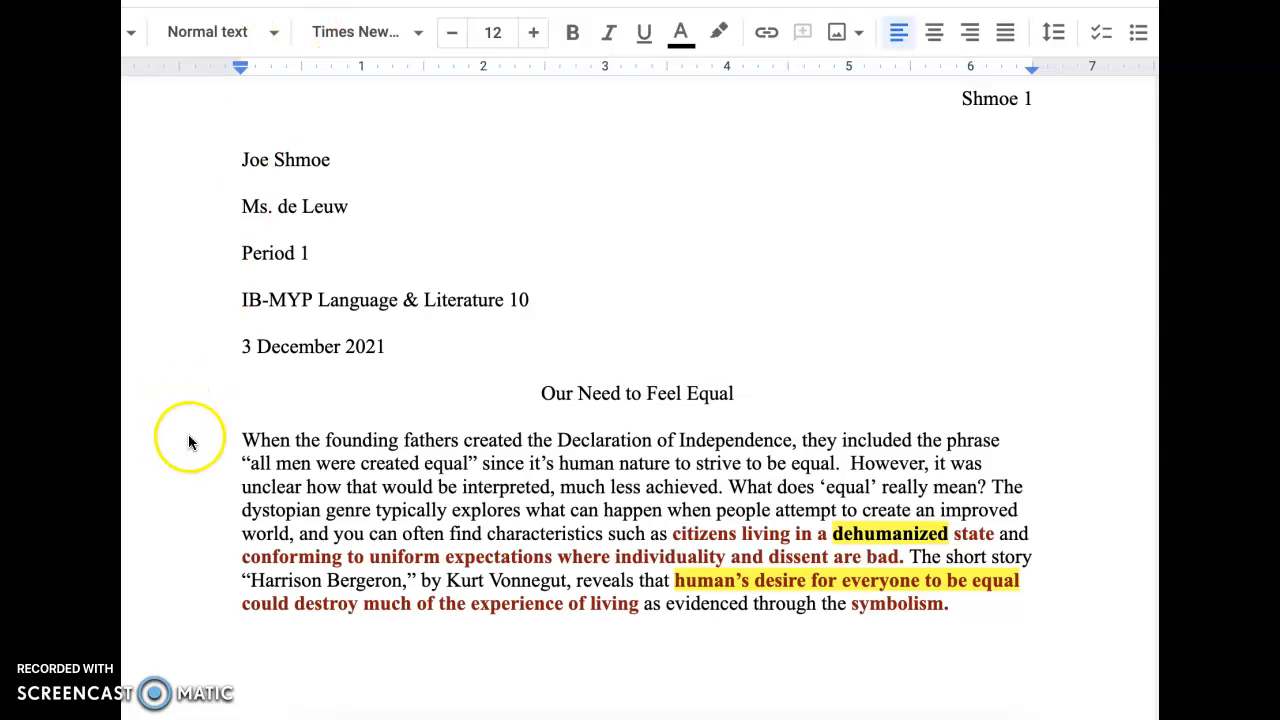
left_click(242, 434)
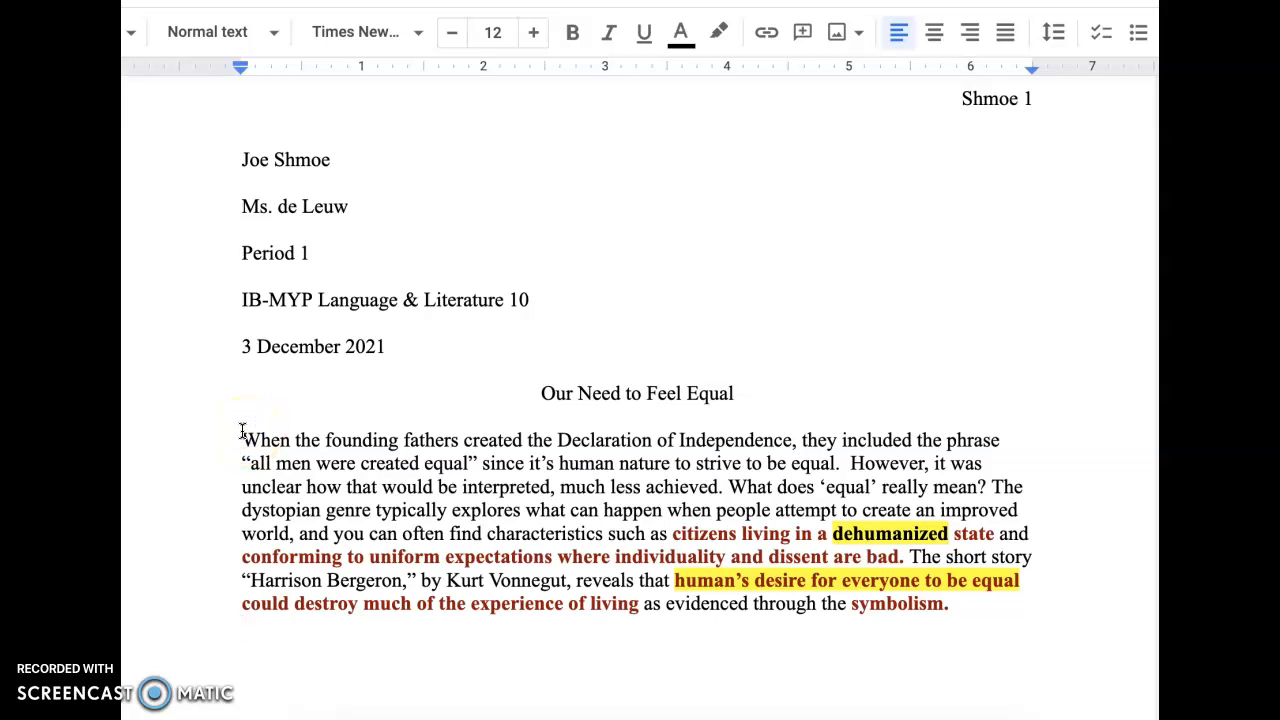
left_click(243, 441)
key("Tab")
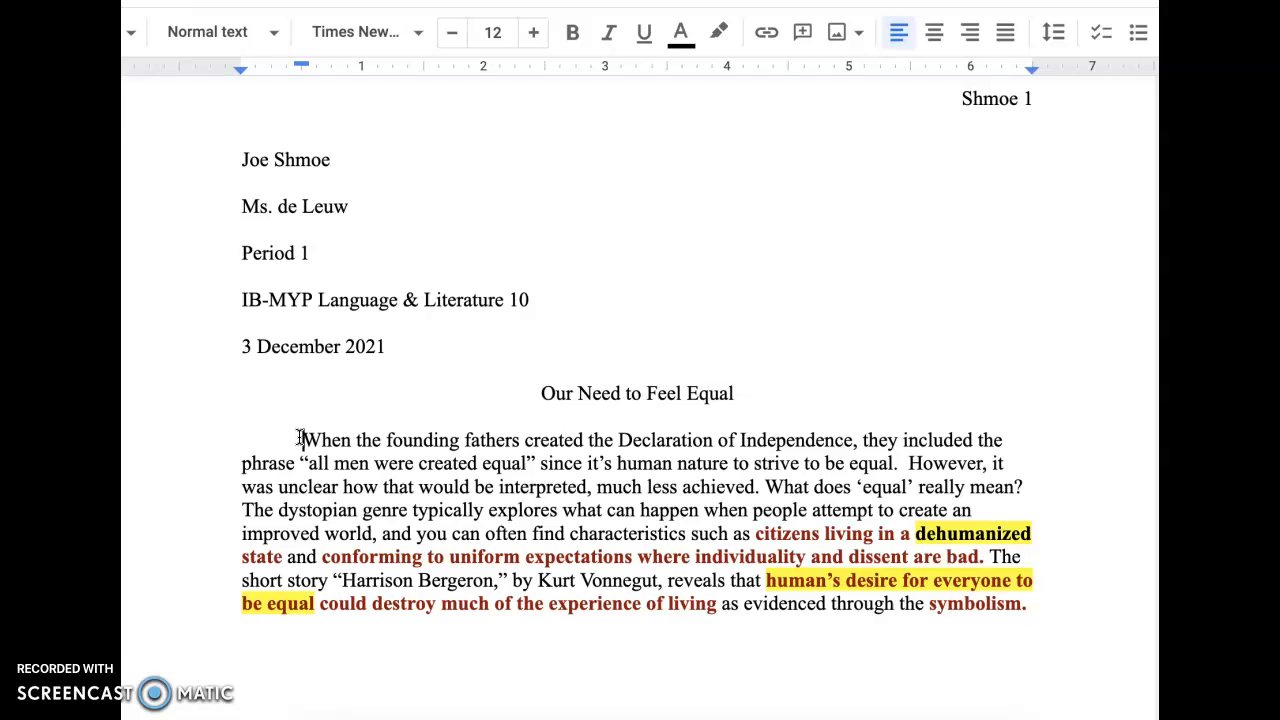
- Set the whole introduction paragraph to font size 12 with black text
left_click_drag(301, 438, 428, 490)
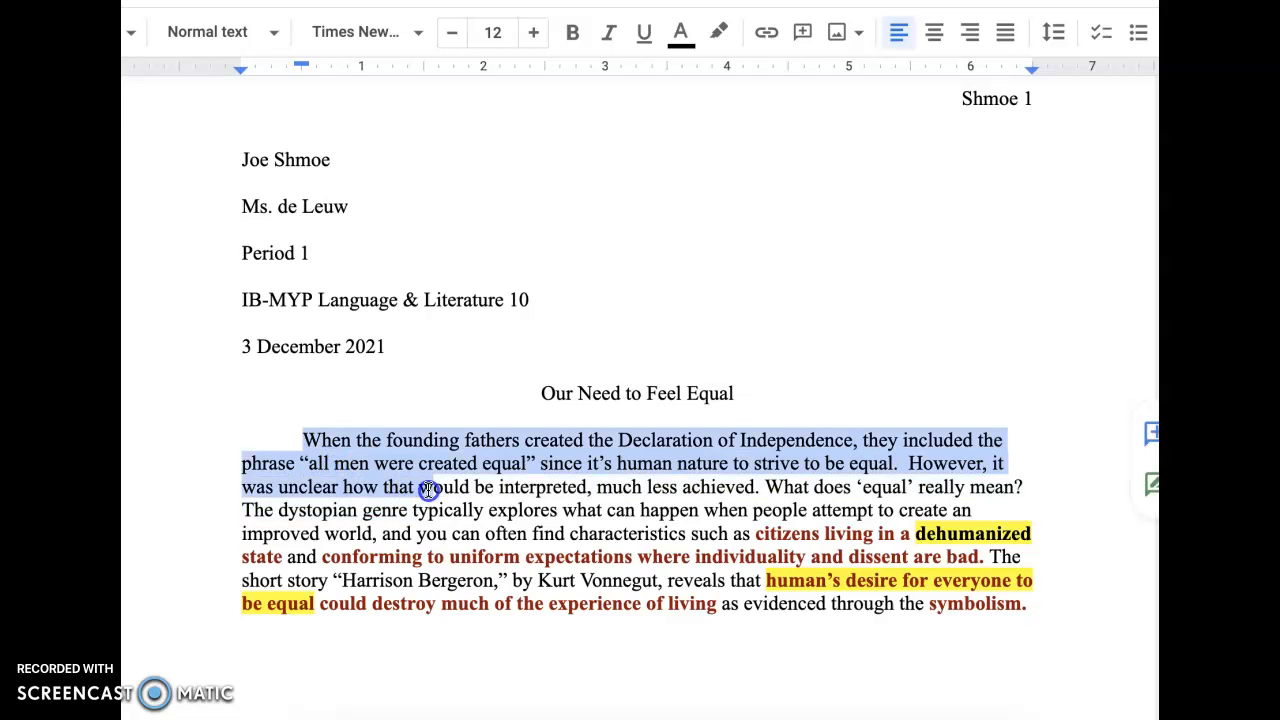
left_click(304, 439)
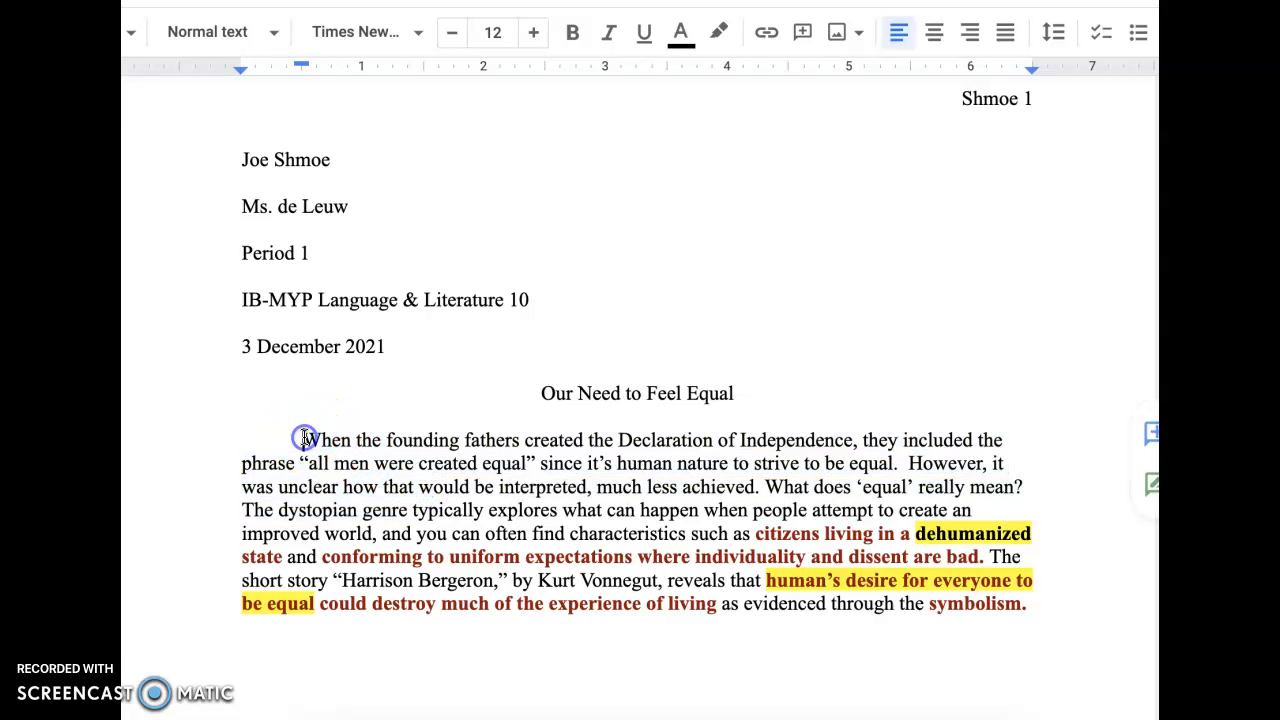
left_click_drag(304, 439, 1044, 609)
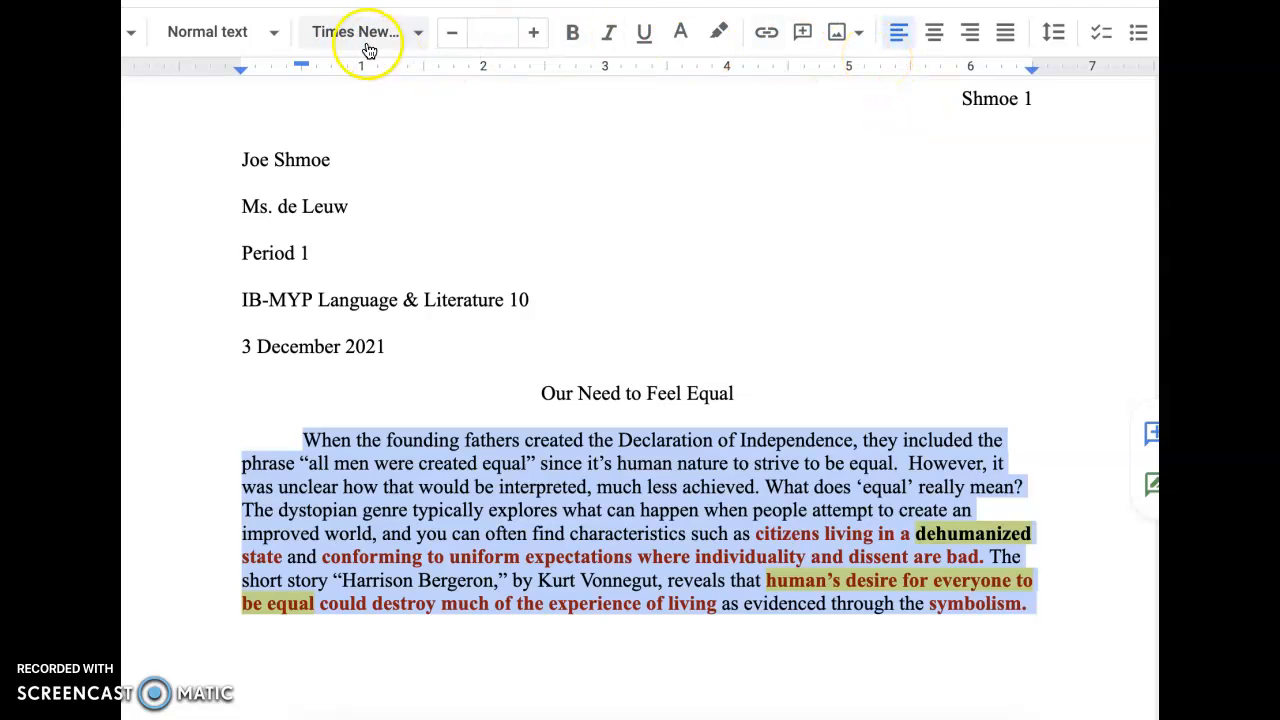
left_click(489, 33)
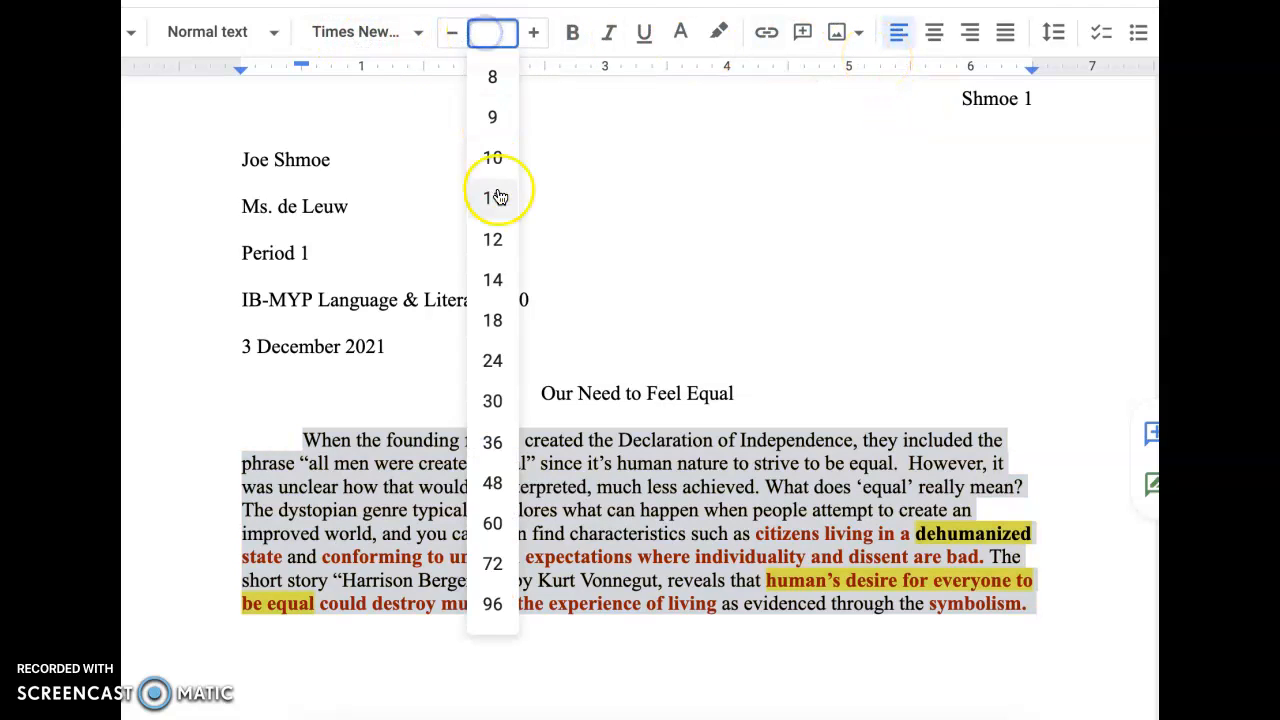
left_click(500, 244)
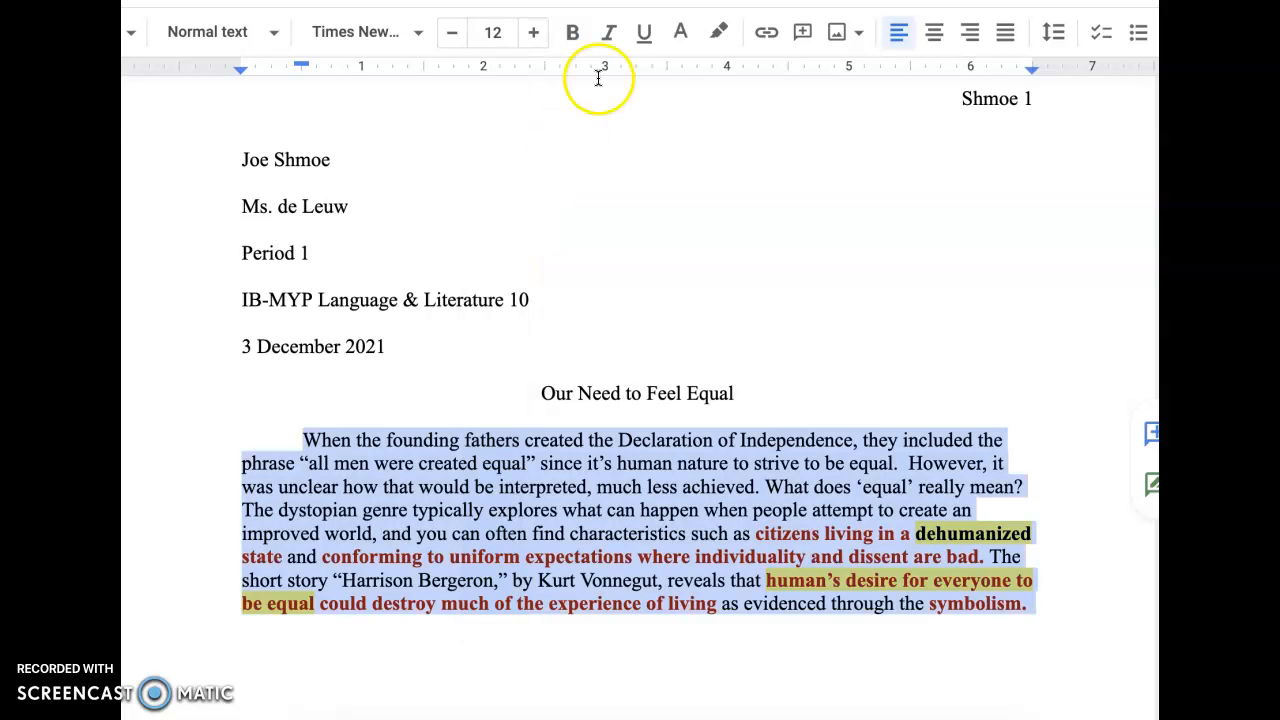
left_click(680, 33)
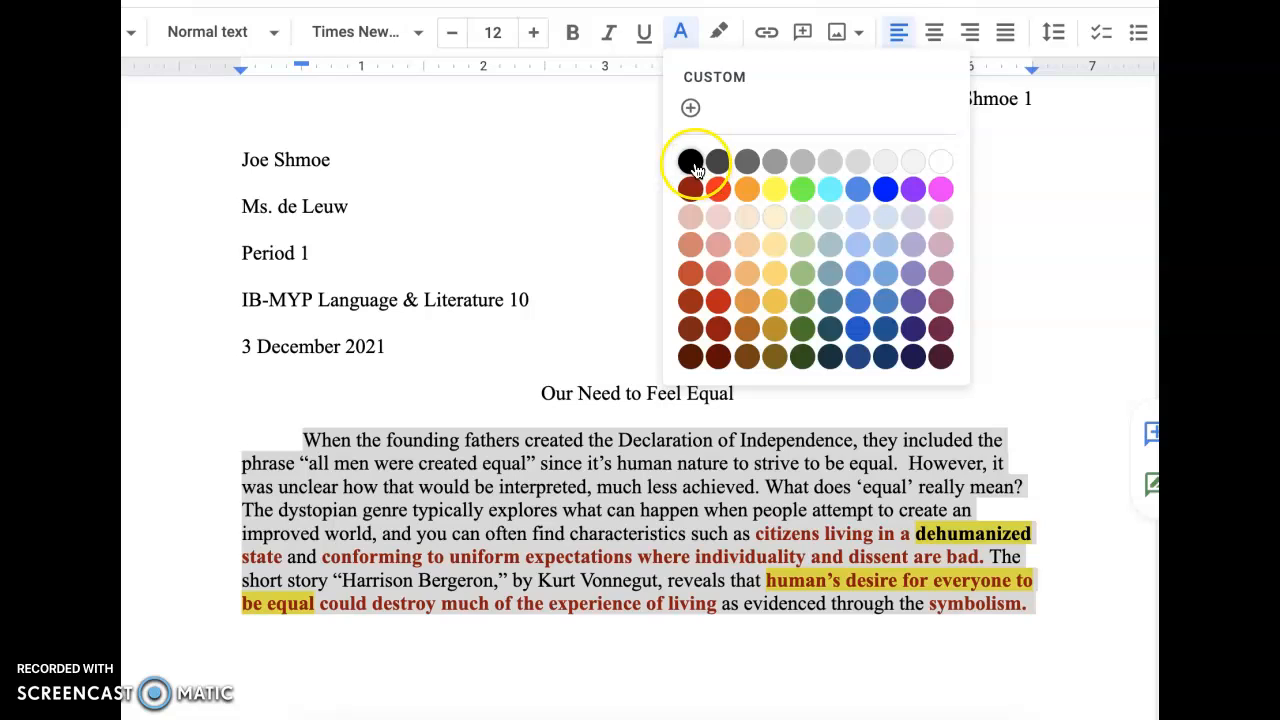
left_click(697, 168)
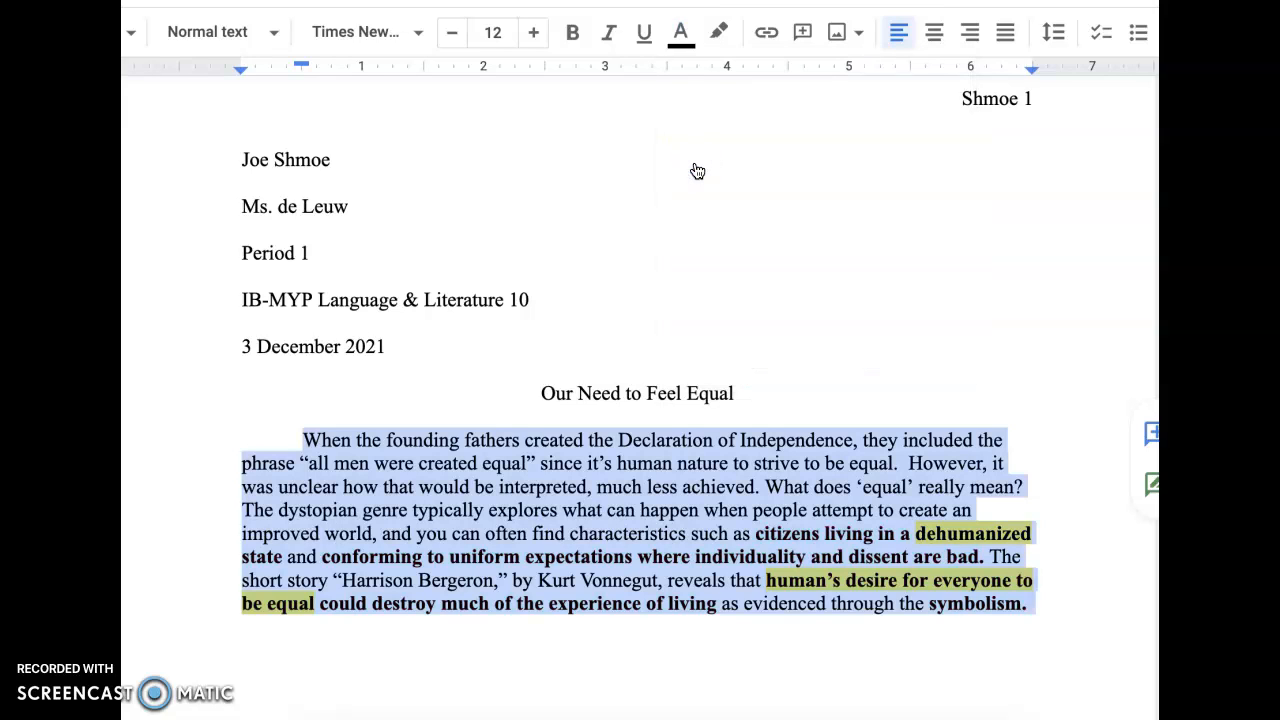
- Remove the bold formatting and the highlighting from the introduction paragraph
left_click(571, 33)
left_click(571, 33)
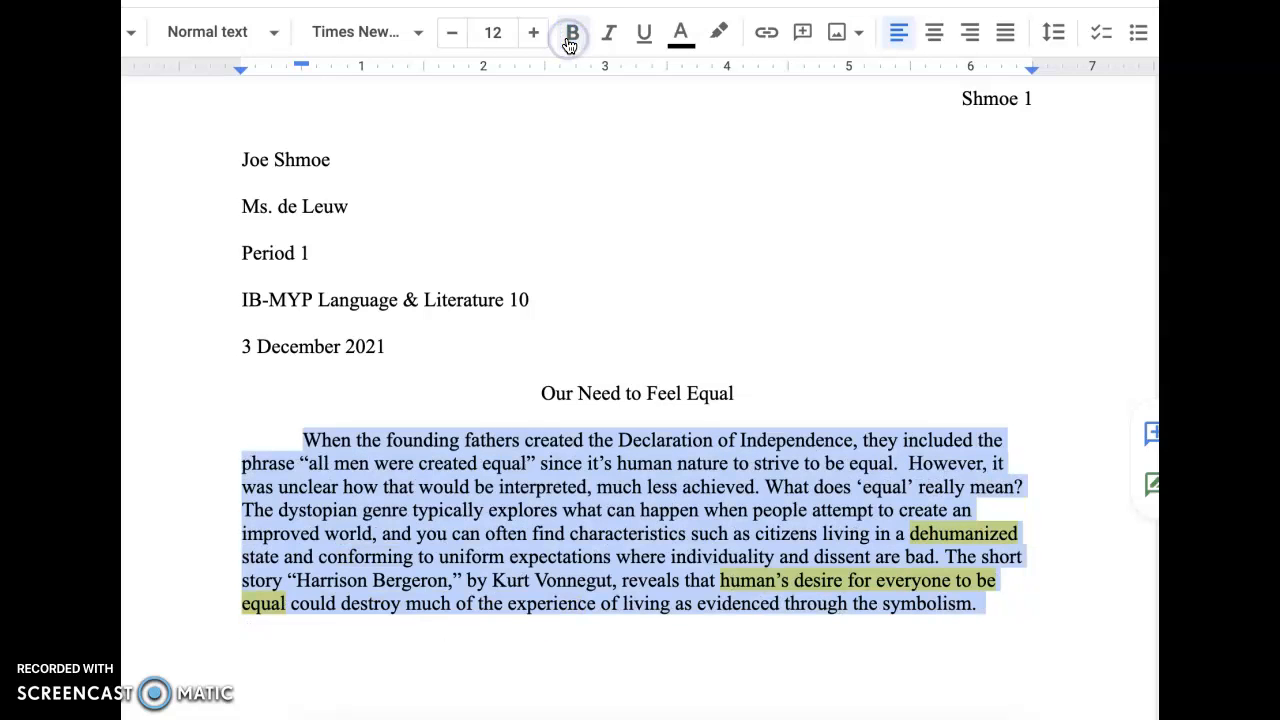
left_click(720, 36)
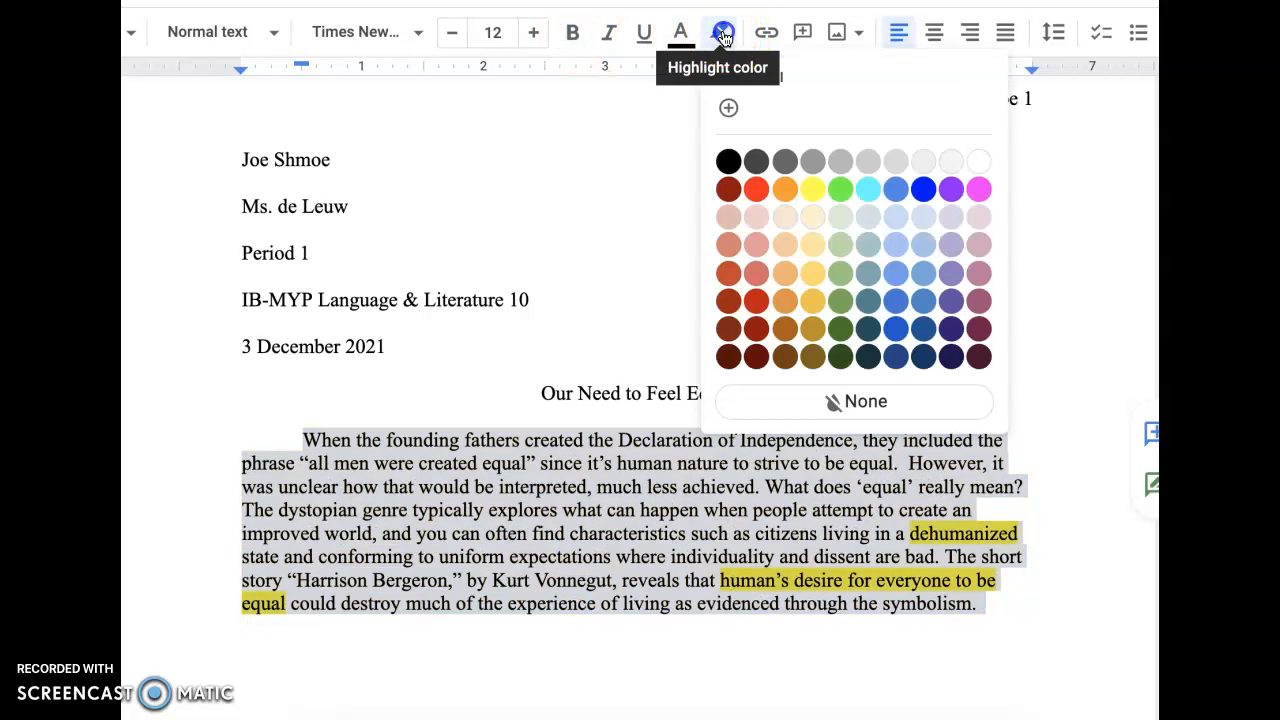
left_click(822, 402)
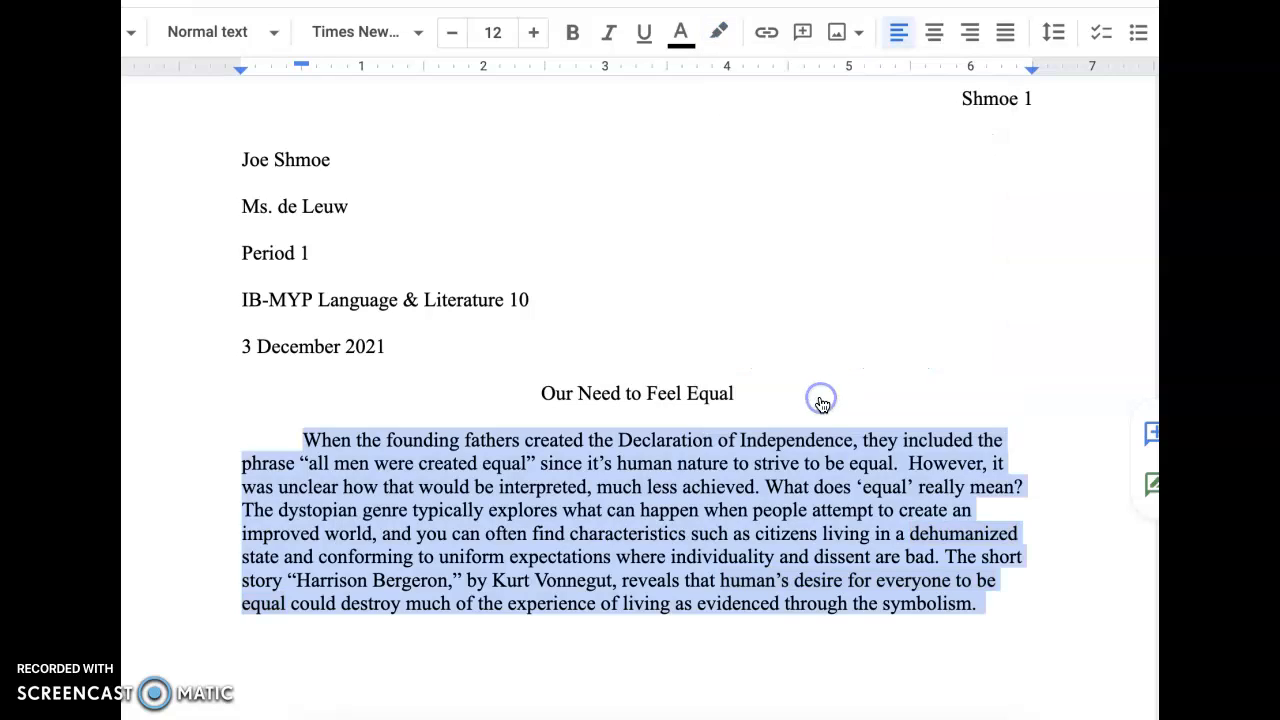
- Set the introduction paragraph to double line spacing and start a new line after its last sentence
scroll(647, 455, "down", 1)
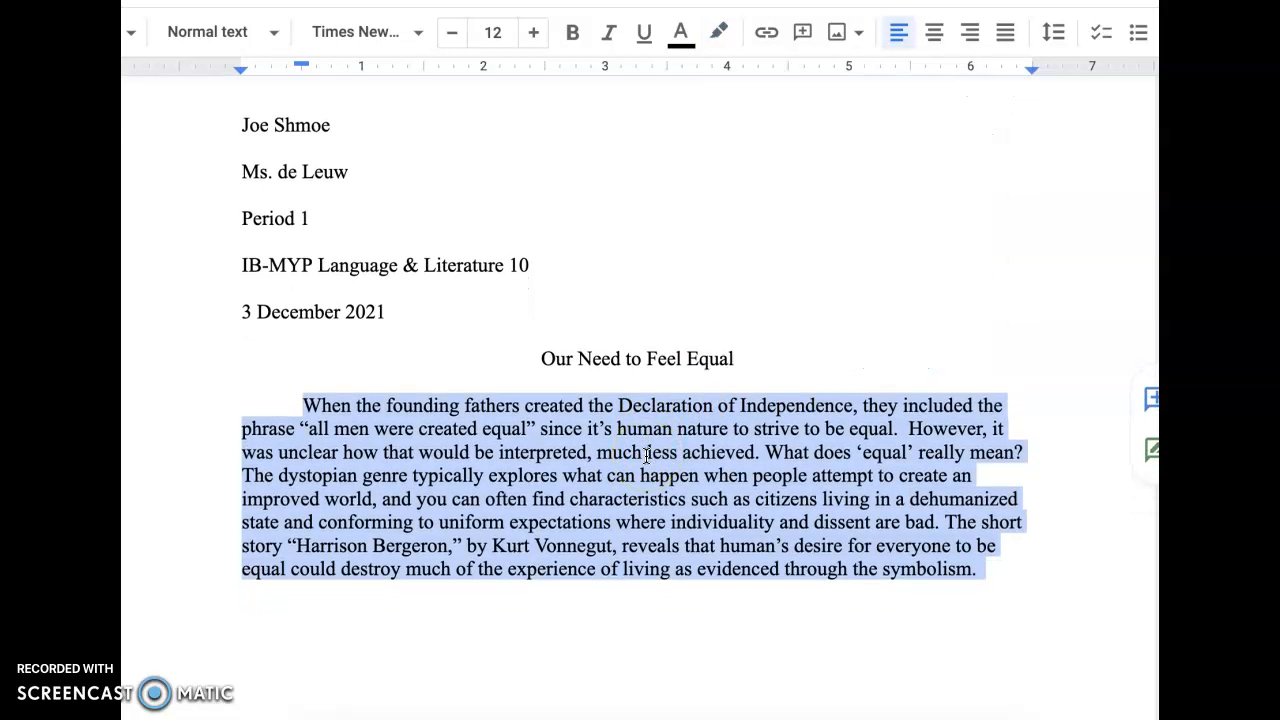
scroll(647, 455, "down", 1)
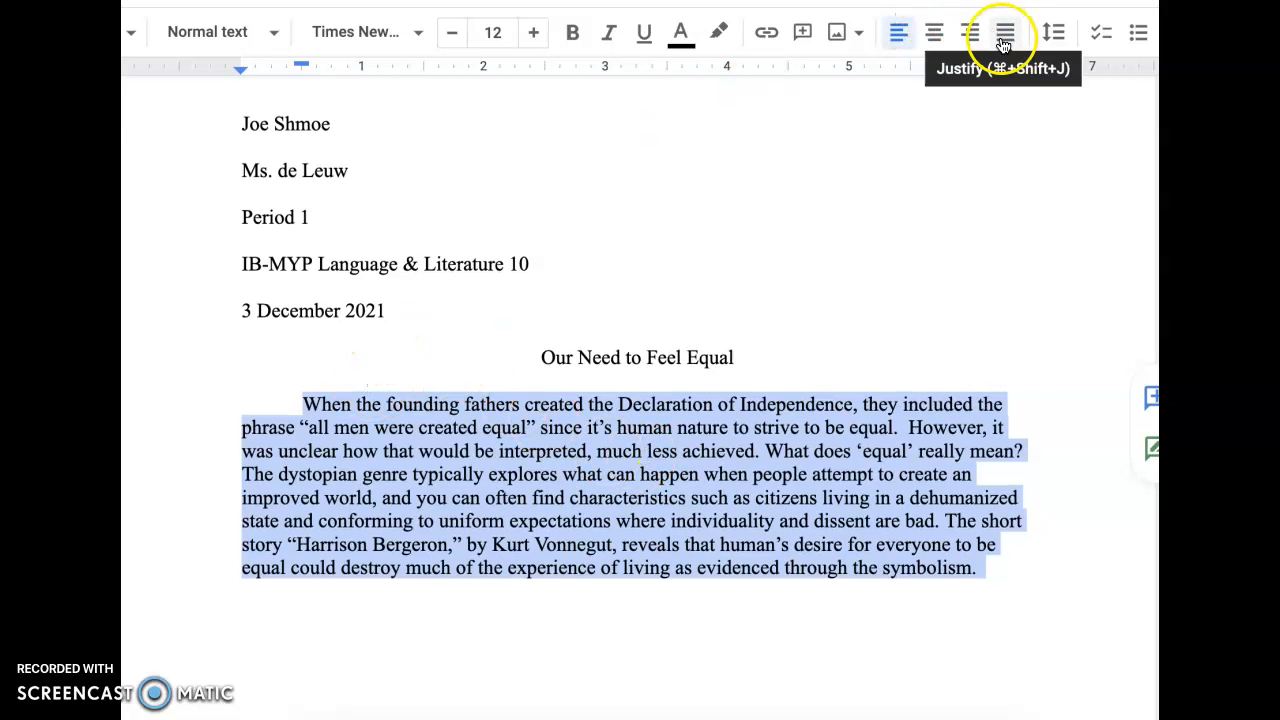
left_click(1054, 33)
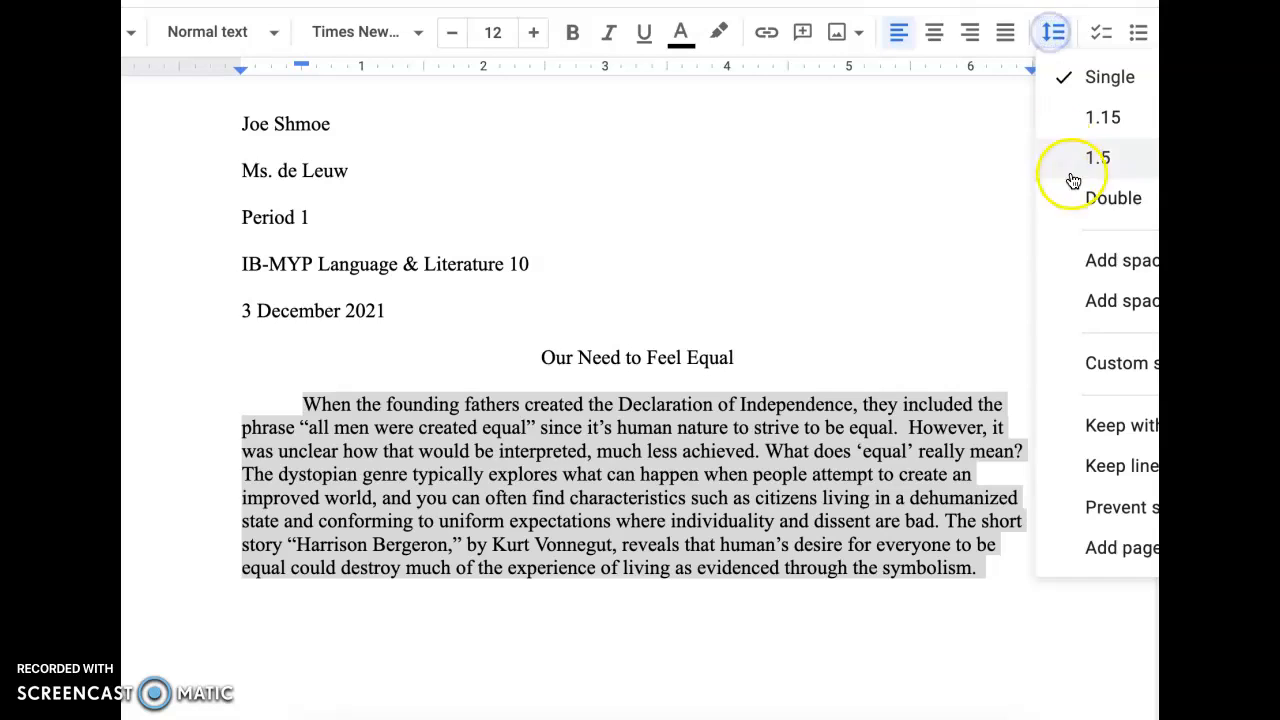
left_click(1090, 197)
scroll(860, 350, "down", 1)
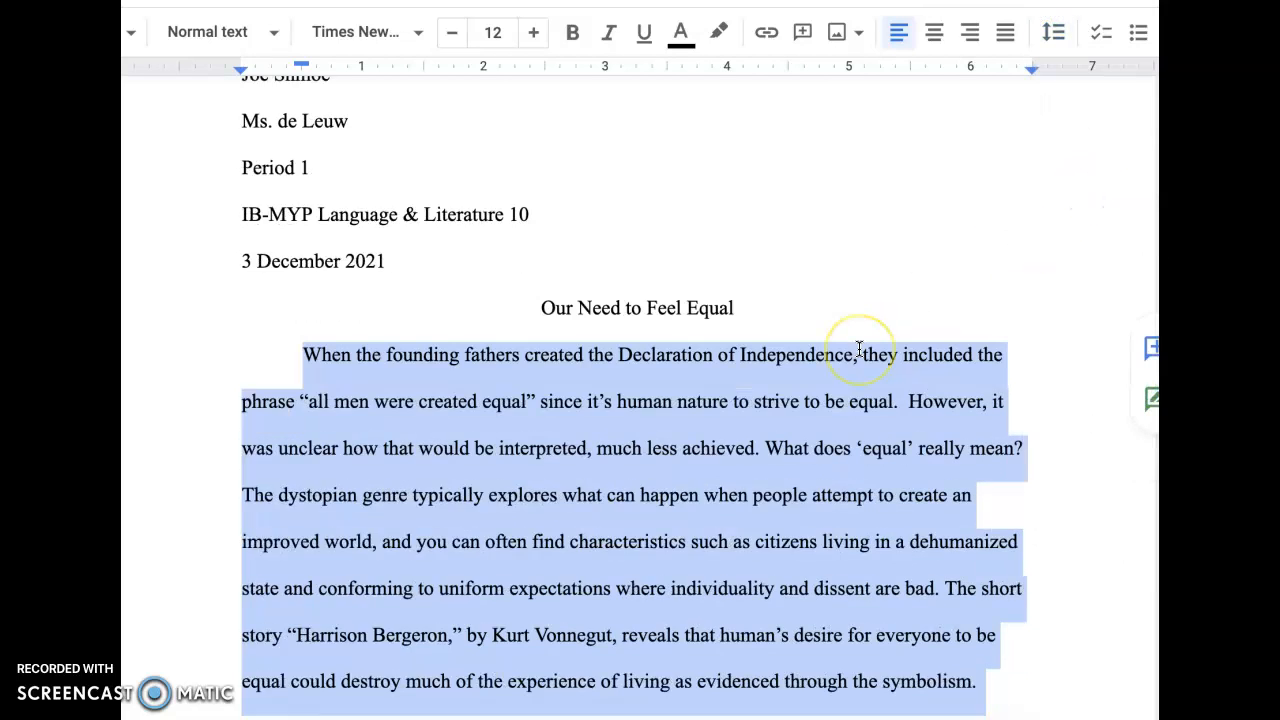
scroll(859, 349, "down", 1)
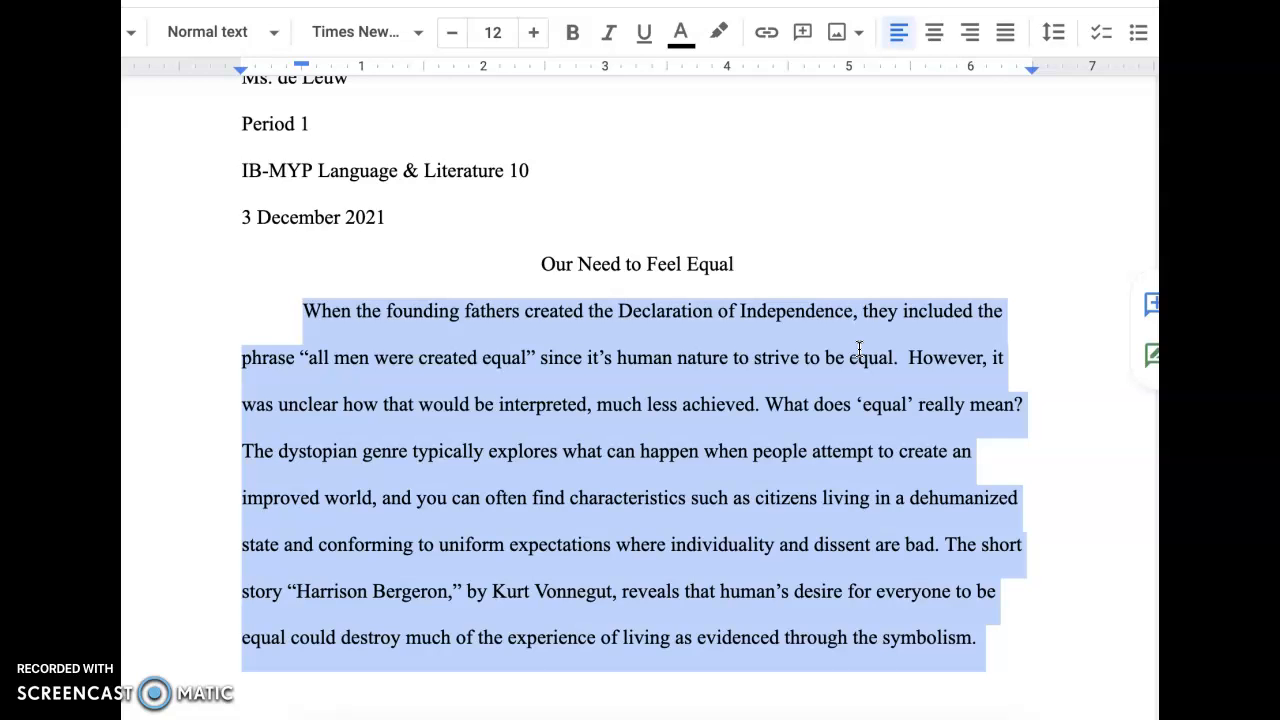
scroll(859, 349, "down", 2)
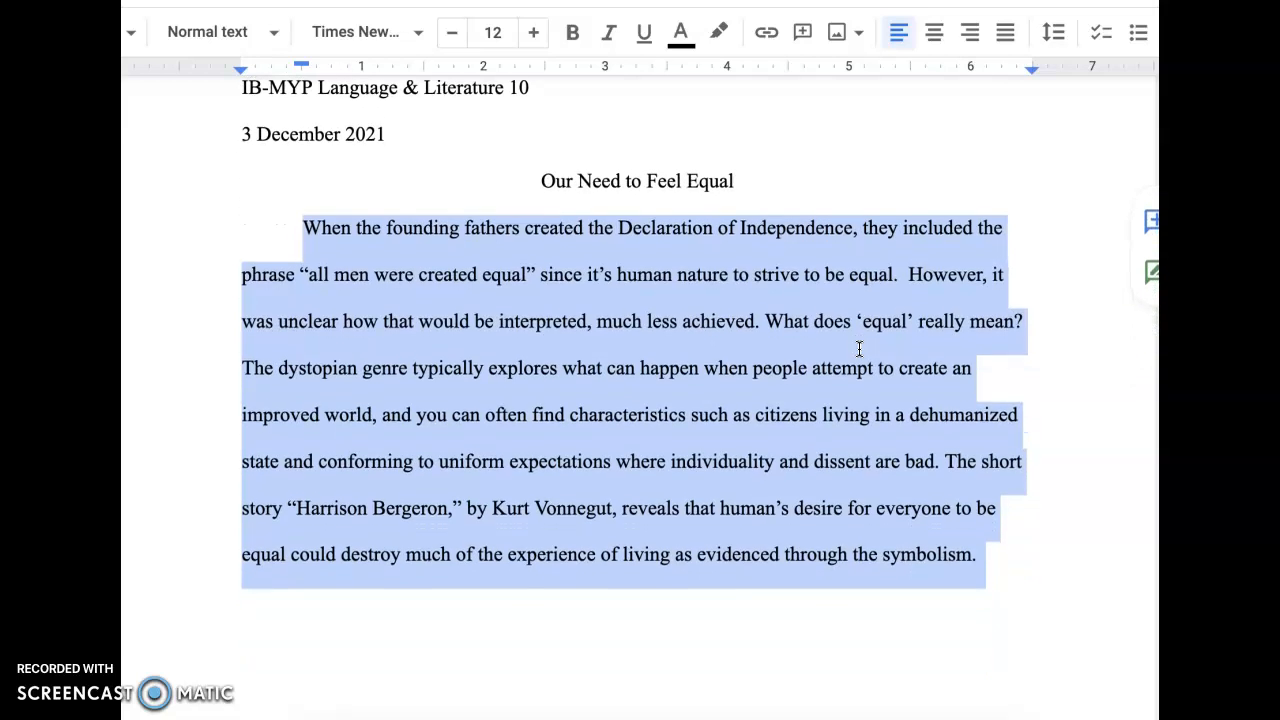
left_click(1000, 556)
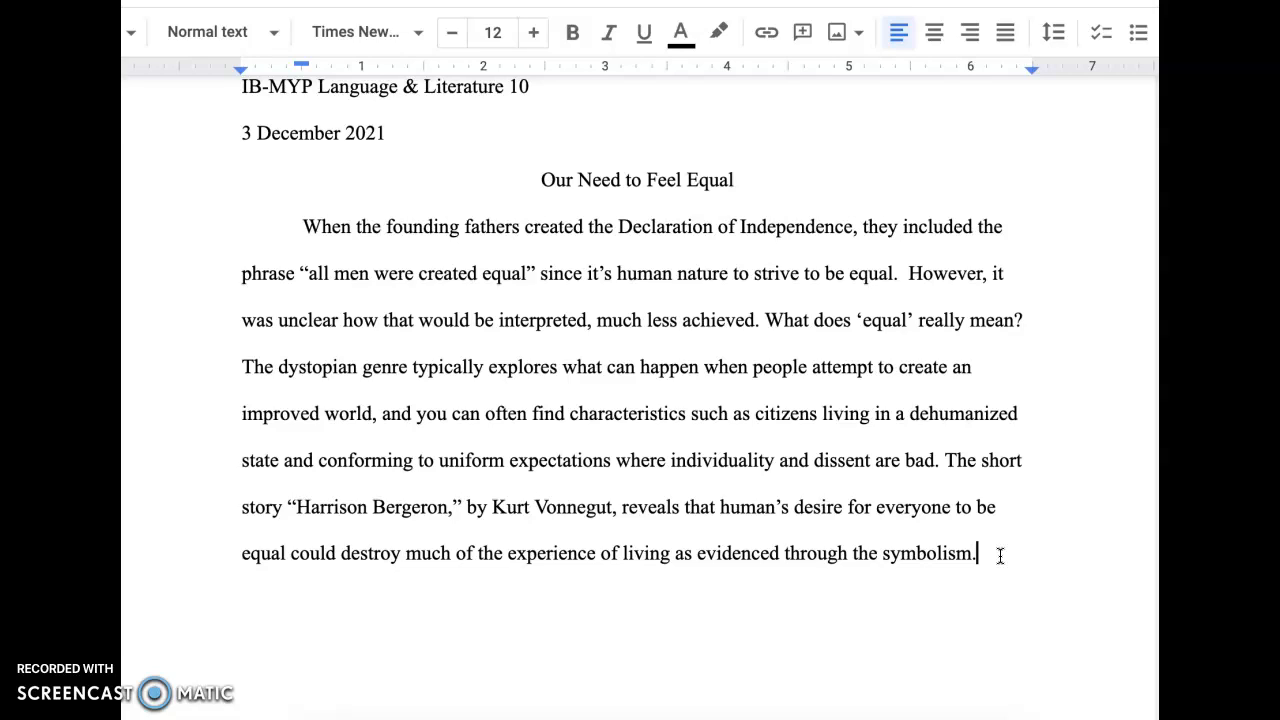
key("Return")
- Switch to the essay outline document and review its Introduction and Body Paragraph rows
left_click(183, 3)
scroll(361, 289, "down", 2)
scroll(358, 287, "down", 5)
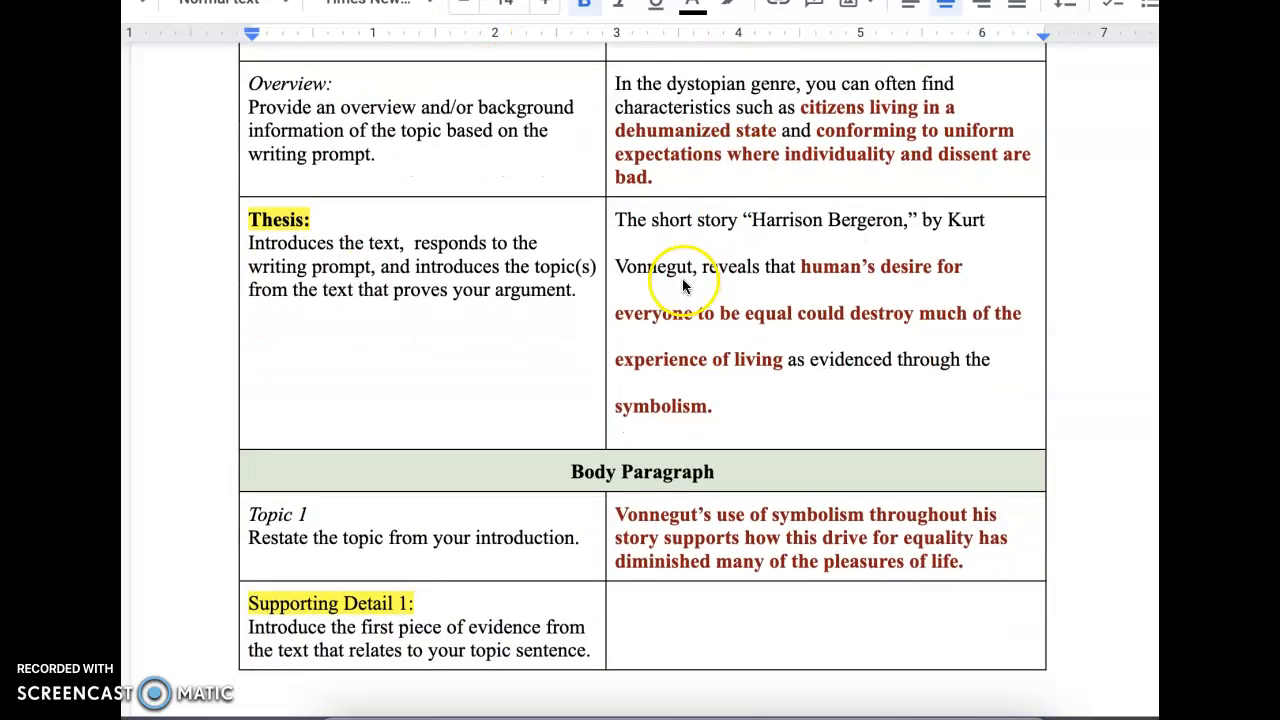
scroll(557, 171, "up", 2)
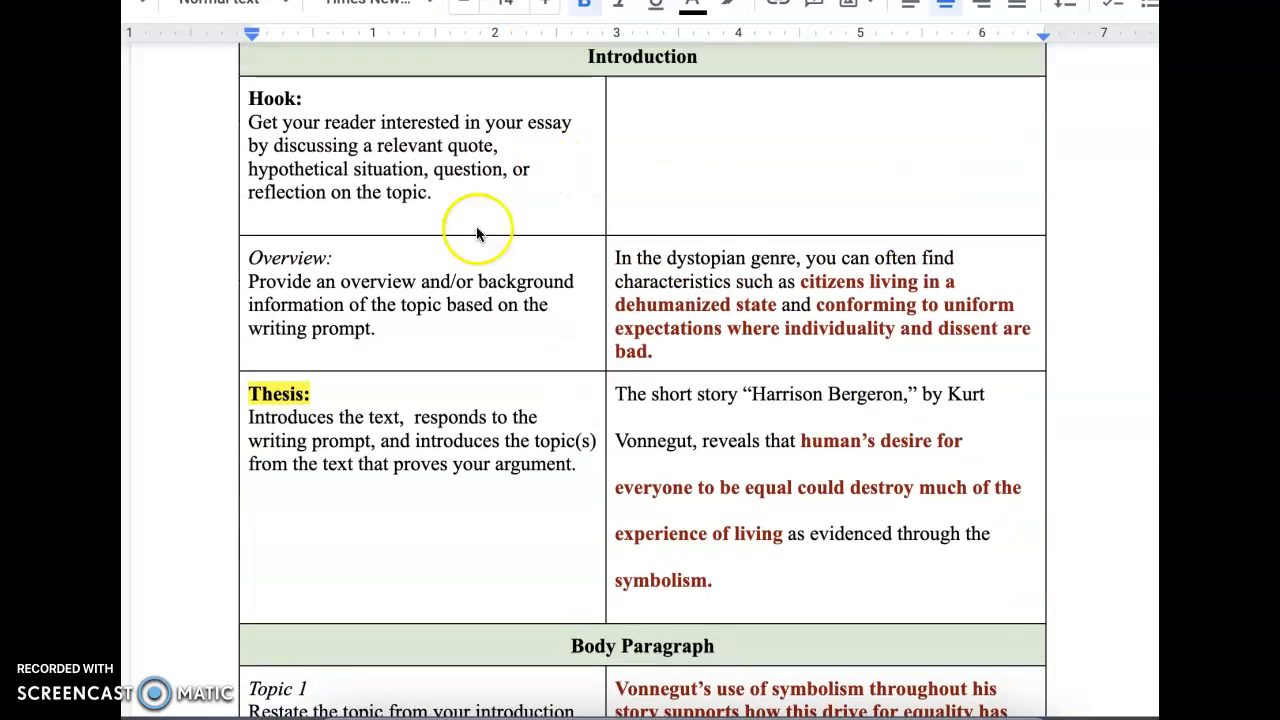
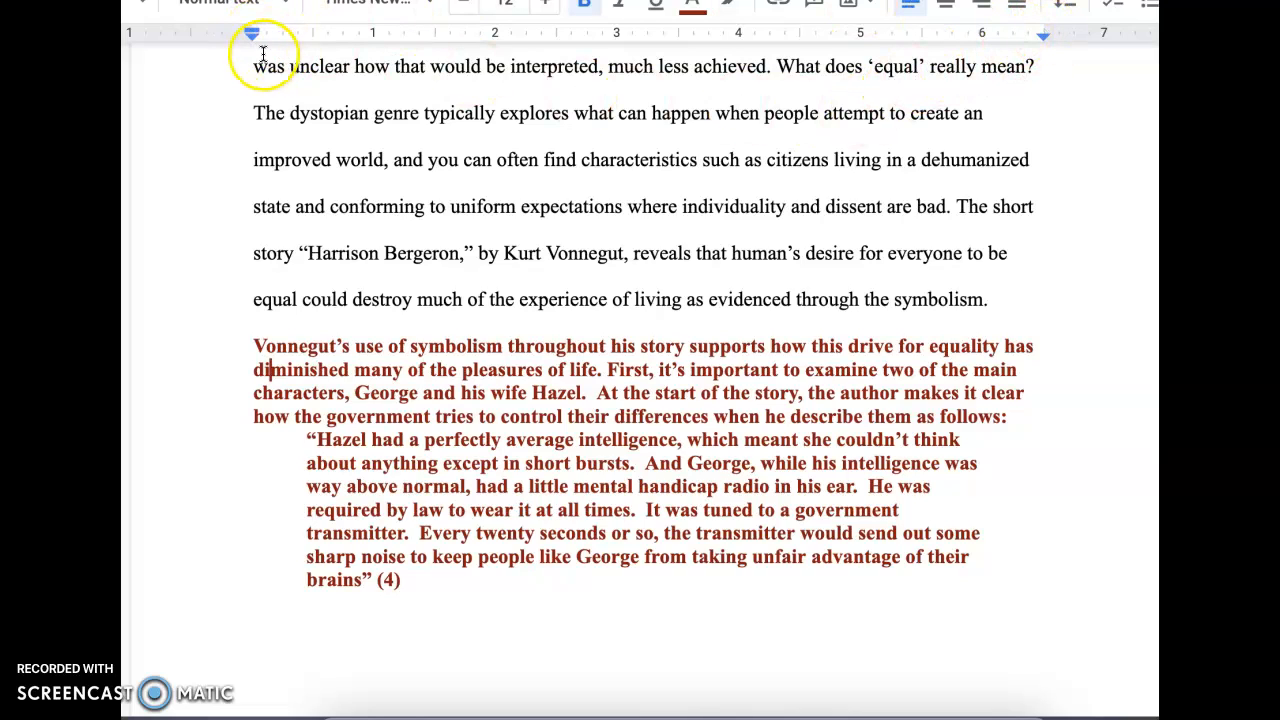
- Start a new line after the block quote ending "brains" (4) and return its left and right indents to the page margins
left_click(413, 580)
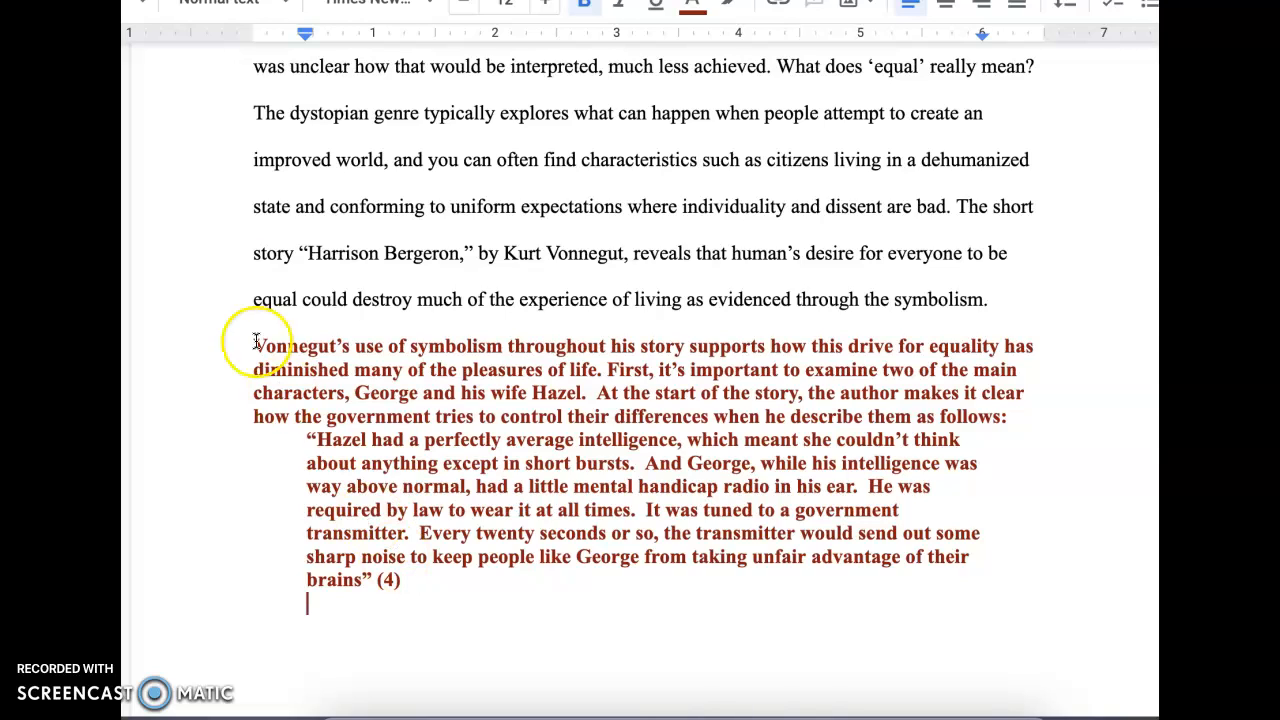
left_click_drag(306, 37, 250, 41)
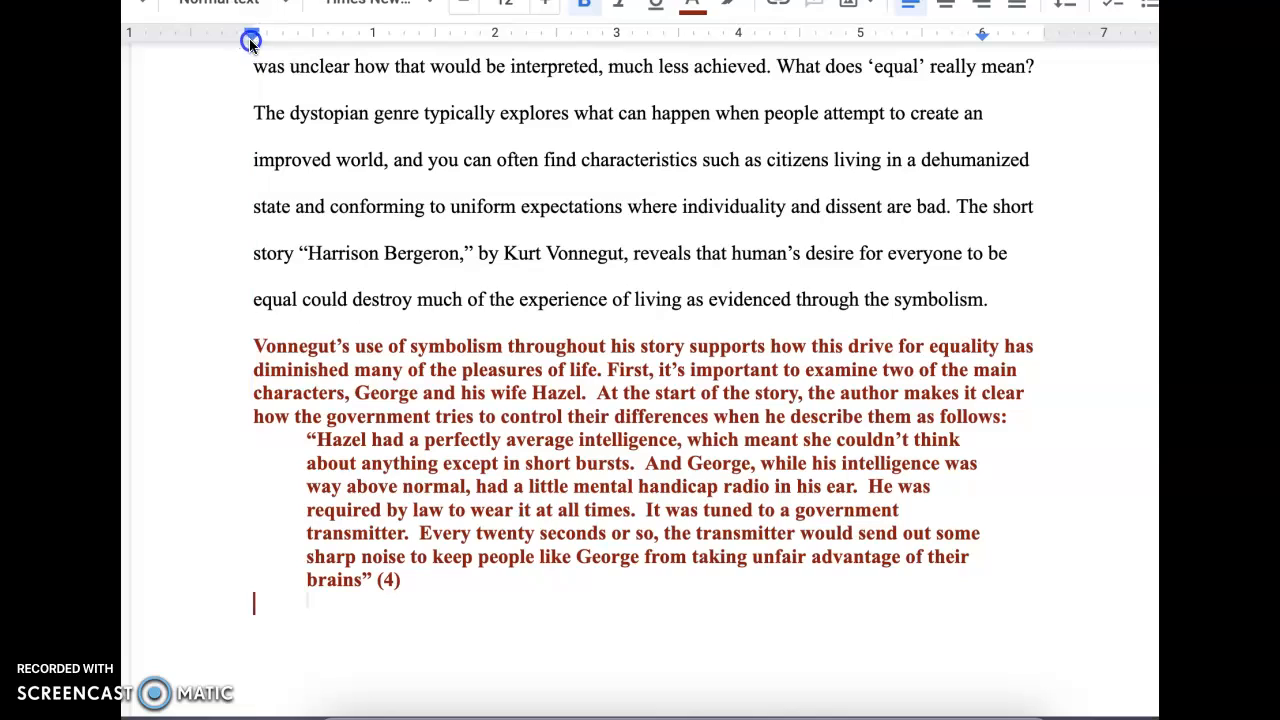
left_click_drag(986, 38, 1037, 40)
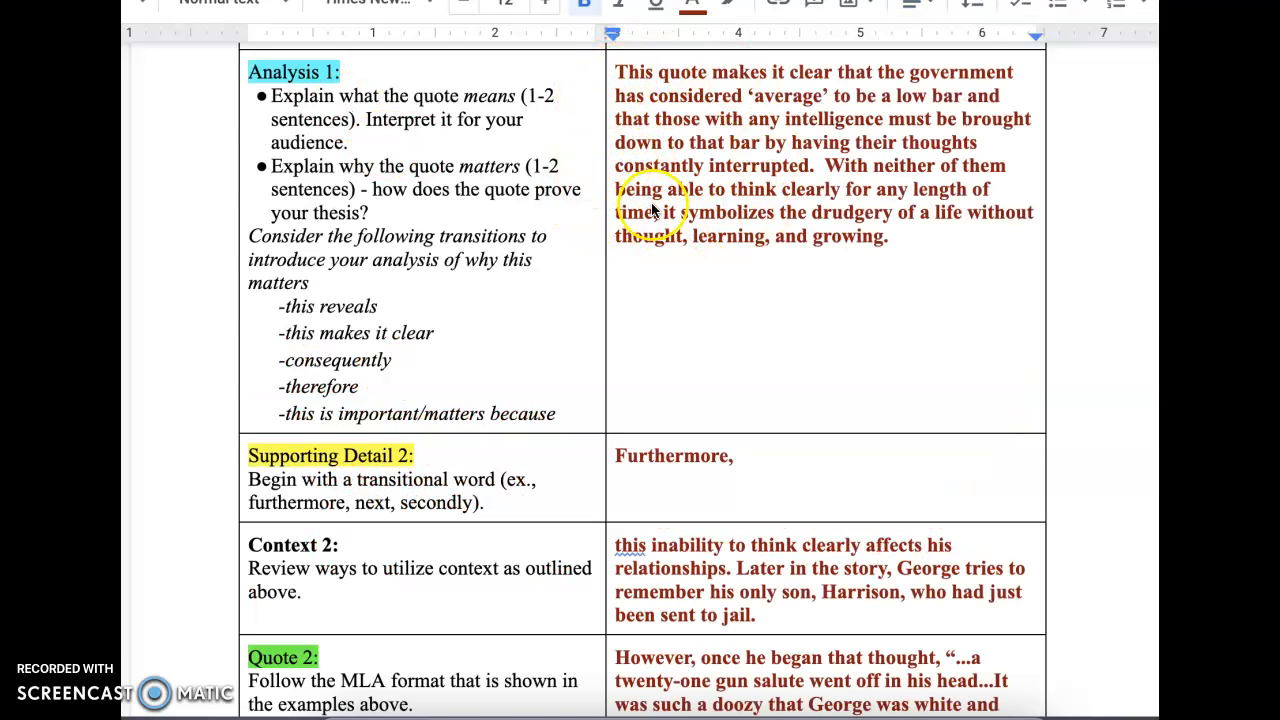
- Review the outline's Analysis 1 through Analysis 2 rows and return to the essay document
scroll(731, 170, "down", 3)
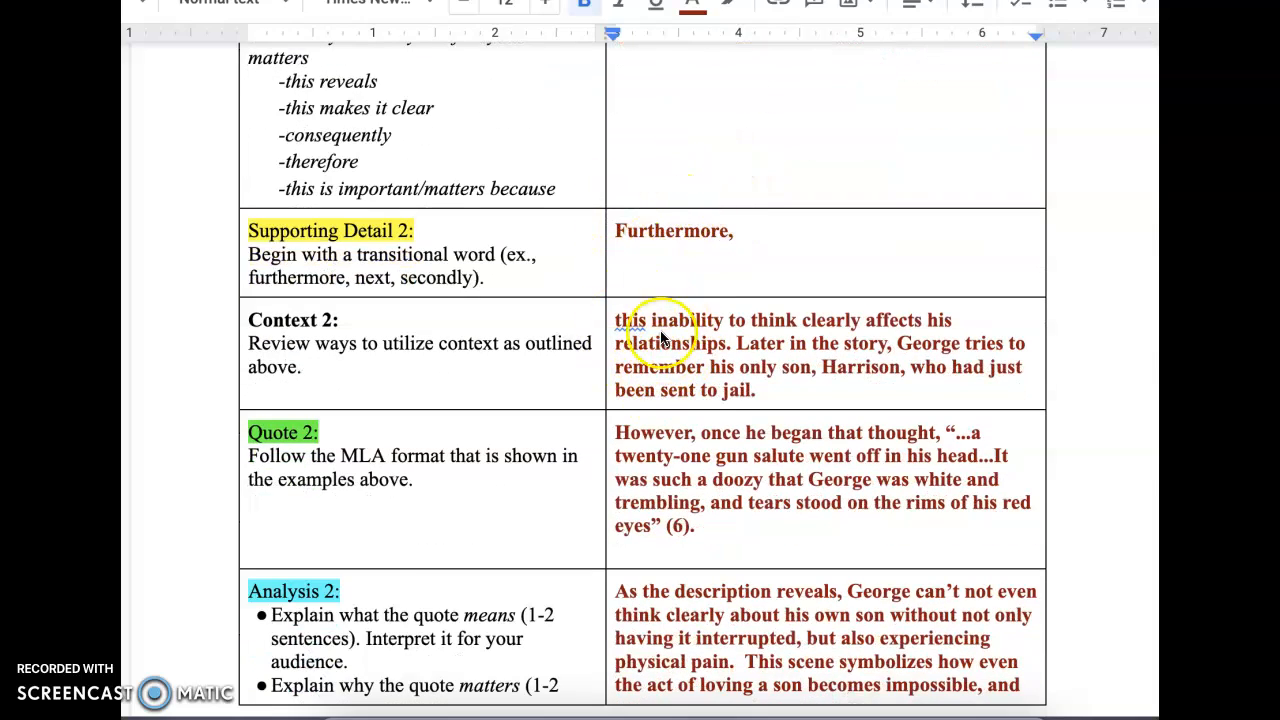
scroll(646, 360, "down", 1)
scroll(646, 360, "down", 1)
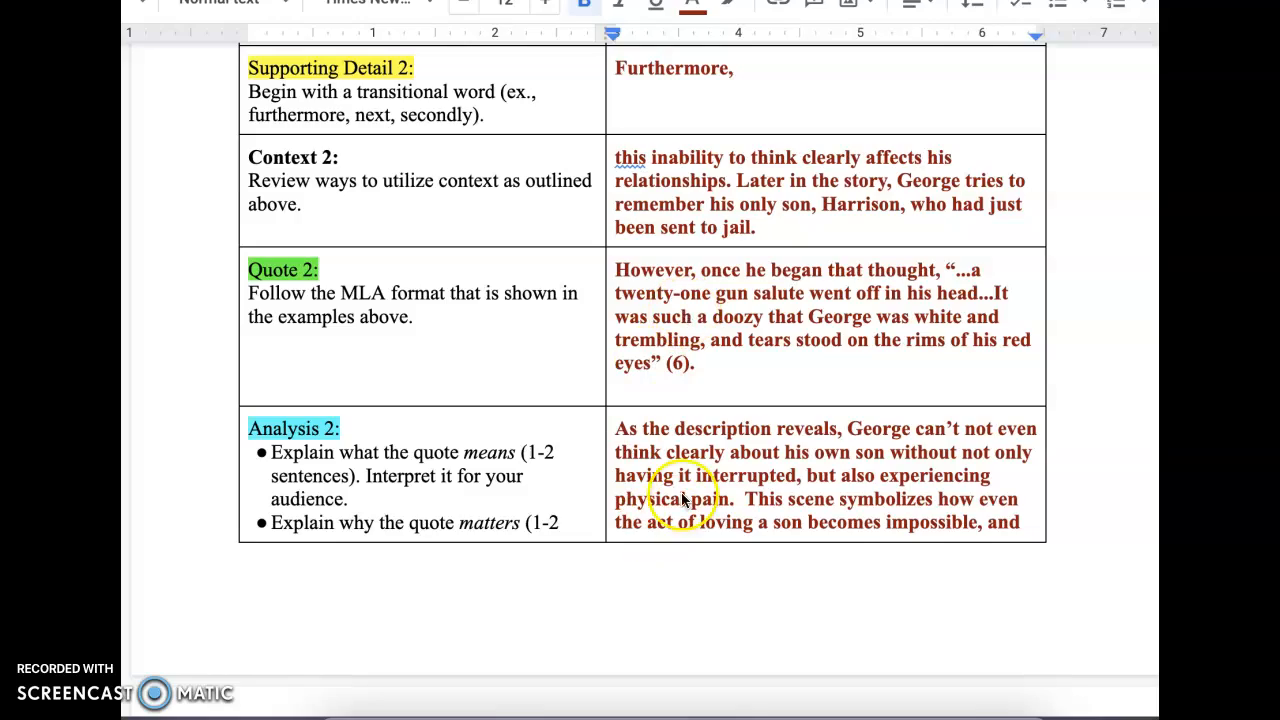
scroll(636, 475, "down", 1)
scroll(636, 477, "down", 2)
scroll(636, 477, "up", 3)
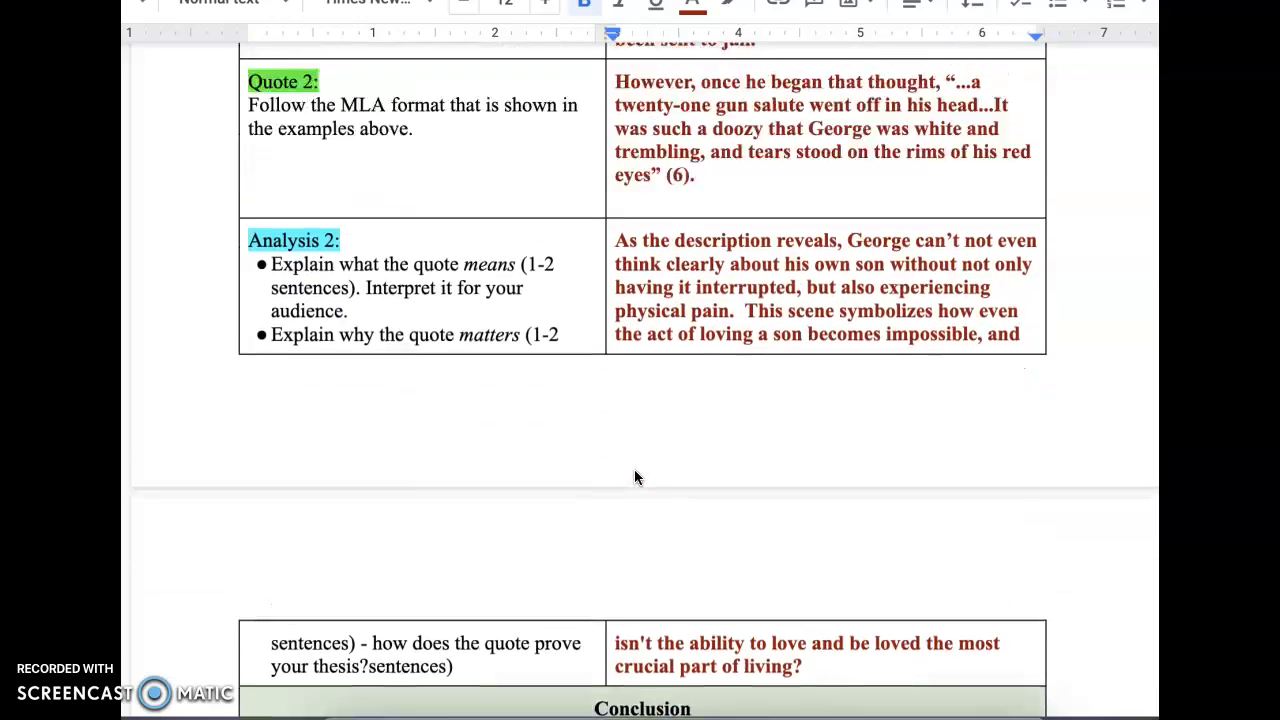
scroll(634, 477, "up", 4)
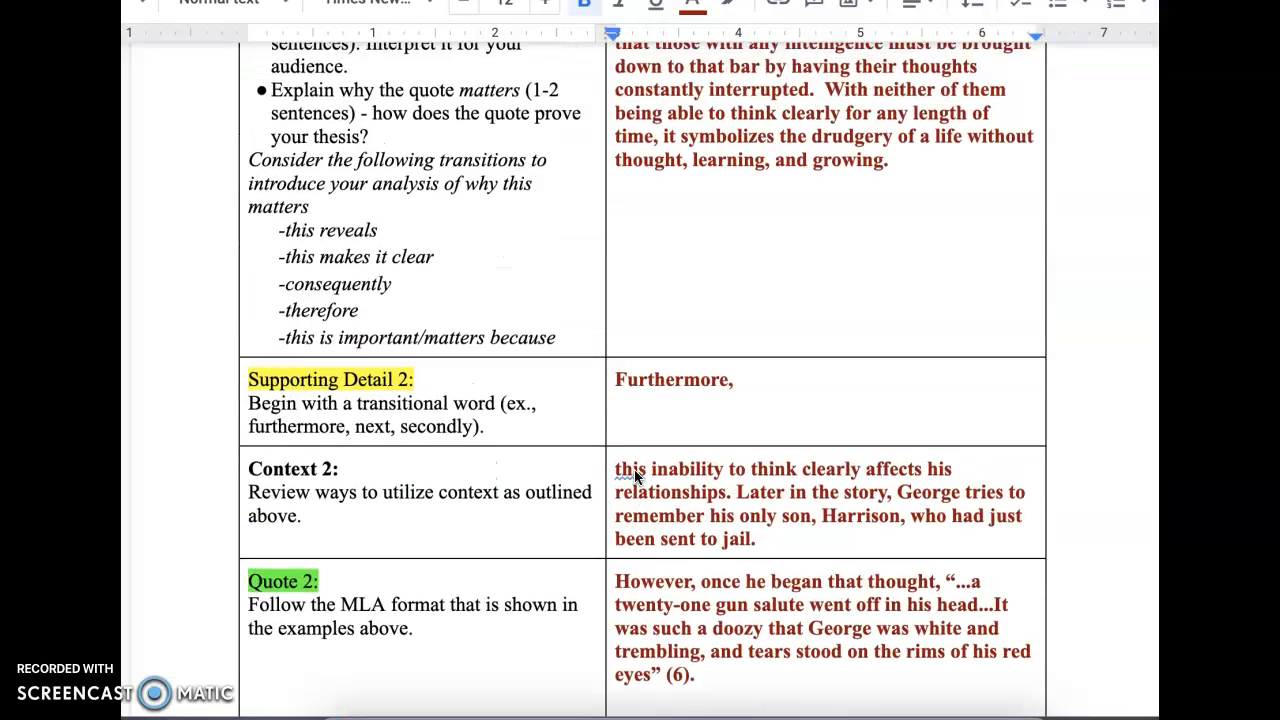
scroll(634, 477, "up", 1)
left_click(184, 6)
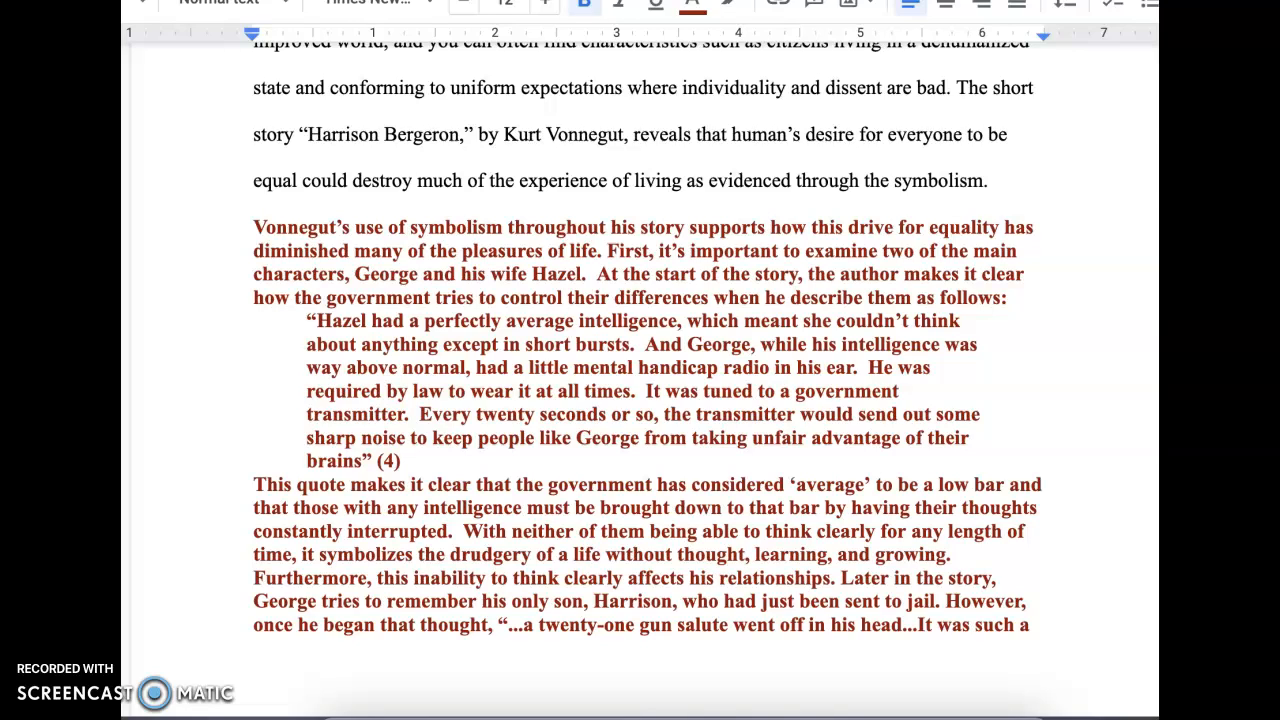
- Change the body paragraph and block quote text to black and set them to double line spacing
left_click(258, 226)
left_click_drag(258, 226, 1006, 689)
left_click_drag(689, 565, 643, 520)
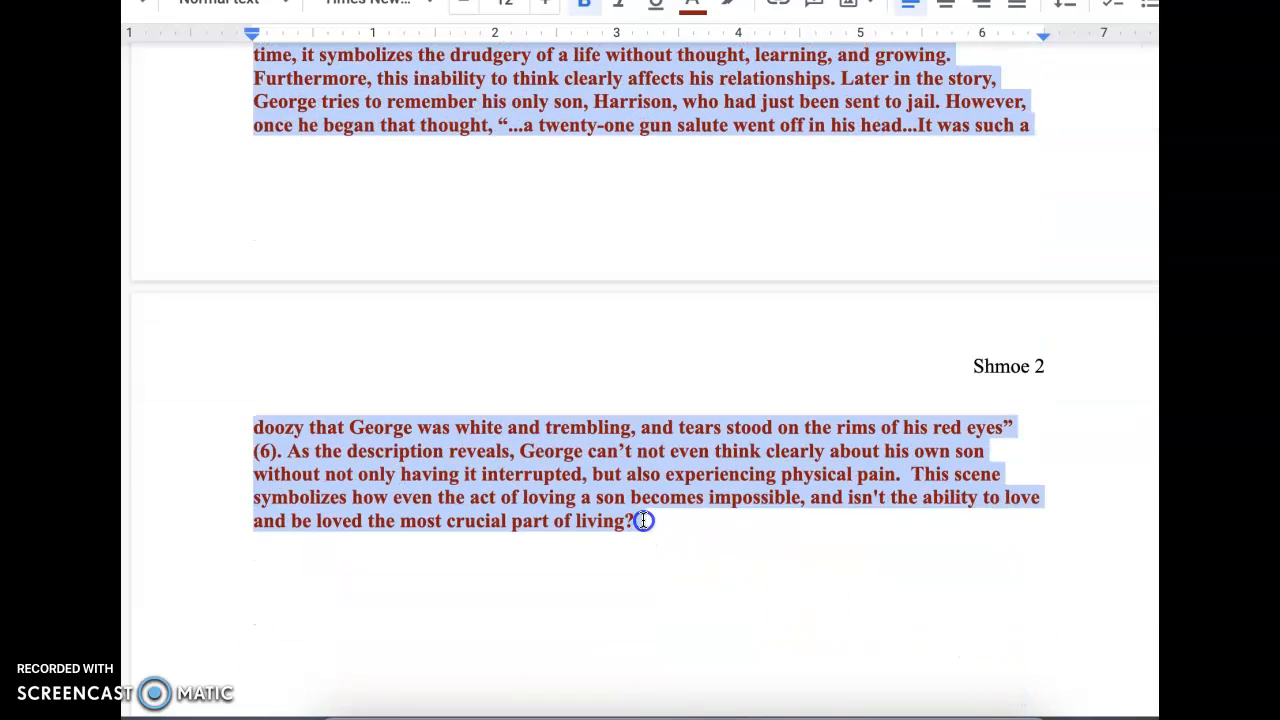
scroll(614, 200, "up", 3)
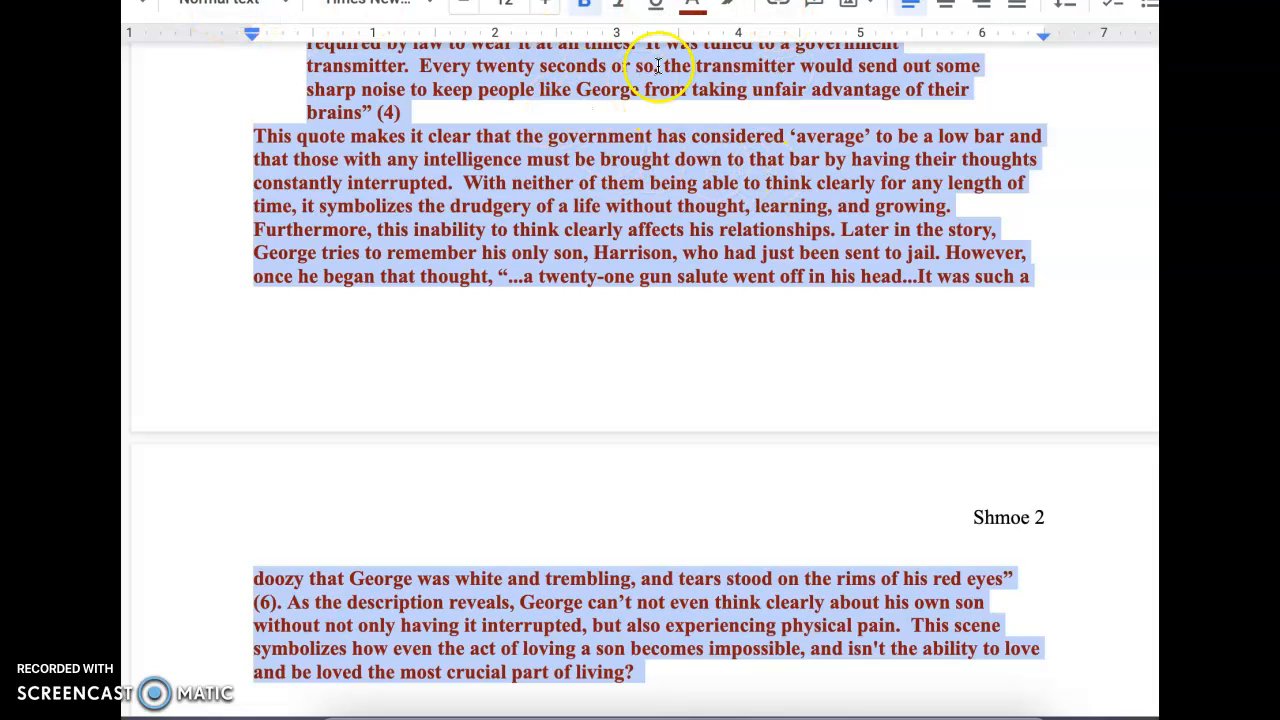
left_click(585, 8)
left_click(585, 8)
left_click(691, 8)
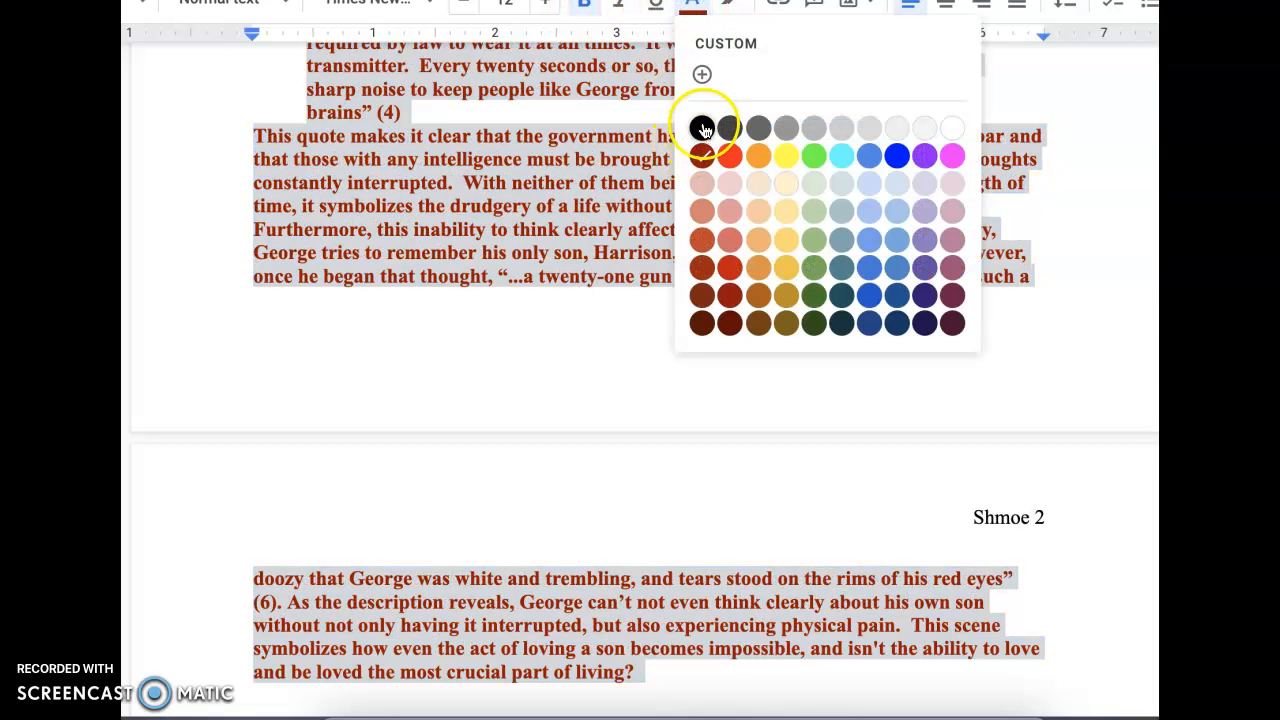
left_click(705, 127)
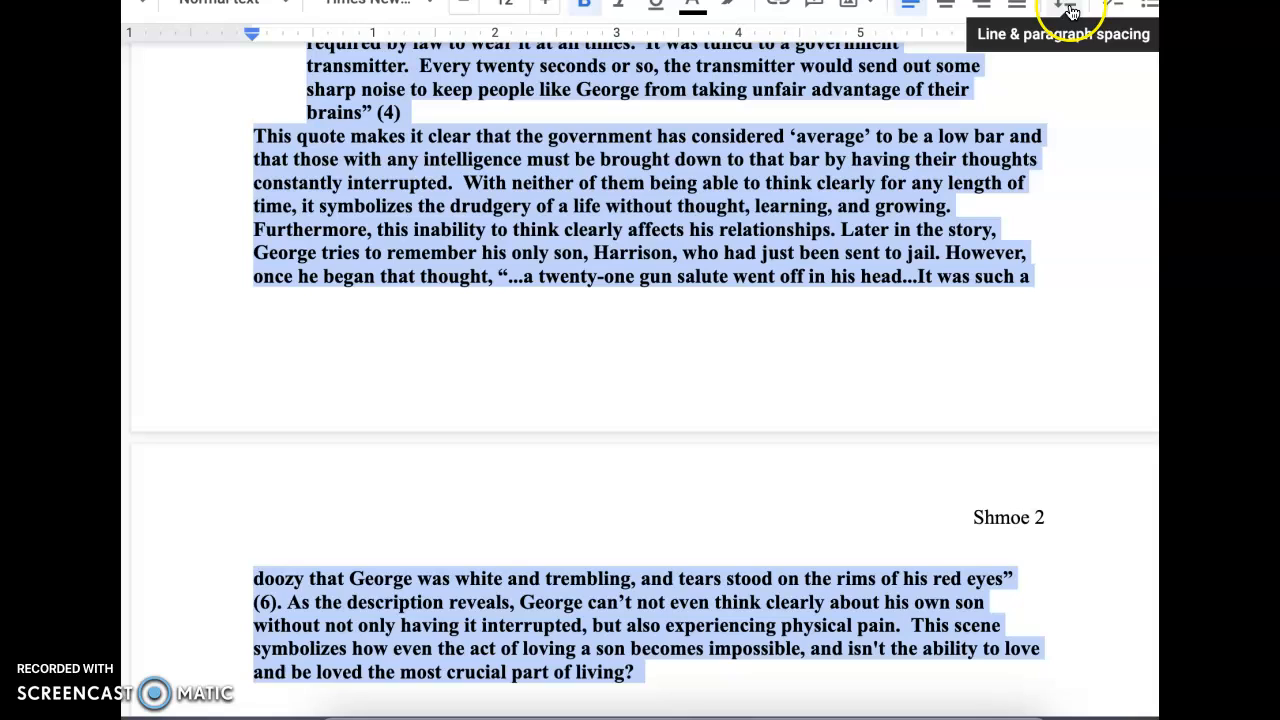
left_click(1017, 10)
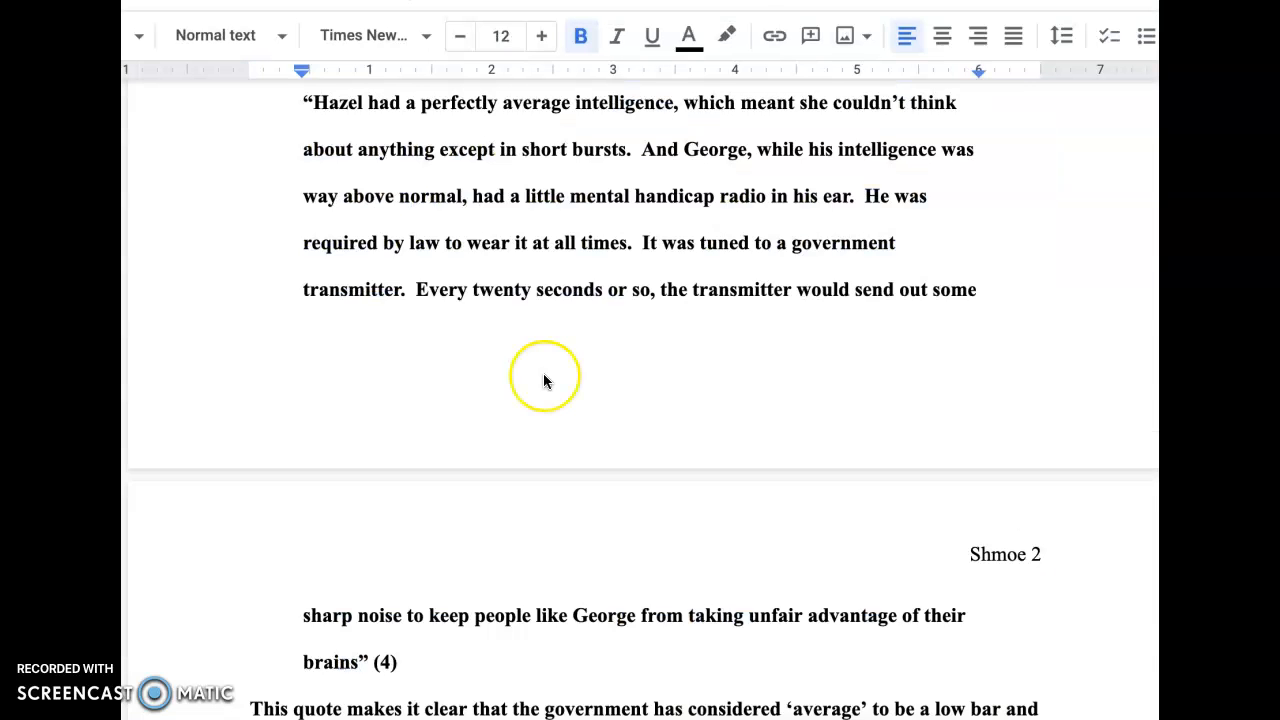
- Indent the first line of the body paragraph starting "Vonnegut's use of symbolism"
scroll(543, 380, "up", 5)
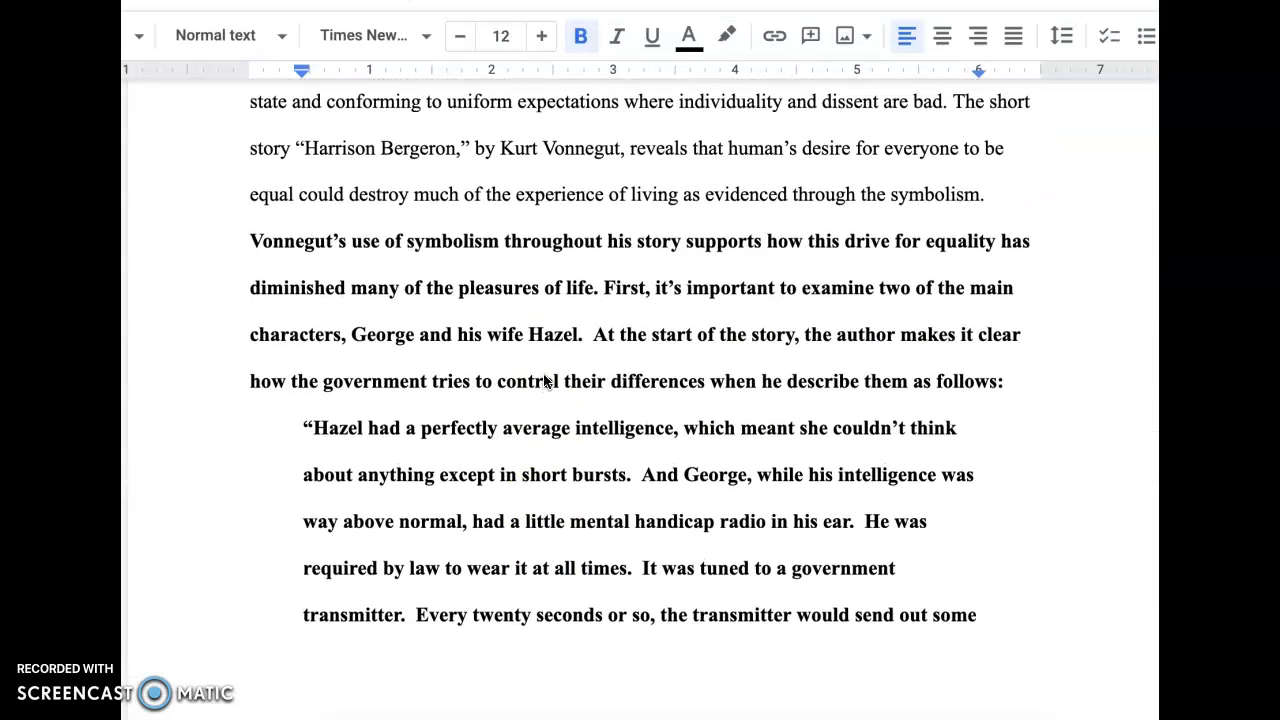
scroll(543, 378, "down", 1)
left_click(250, 300)
left_click(251, 302)
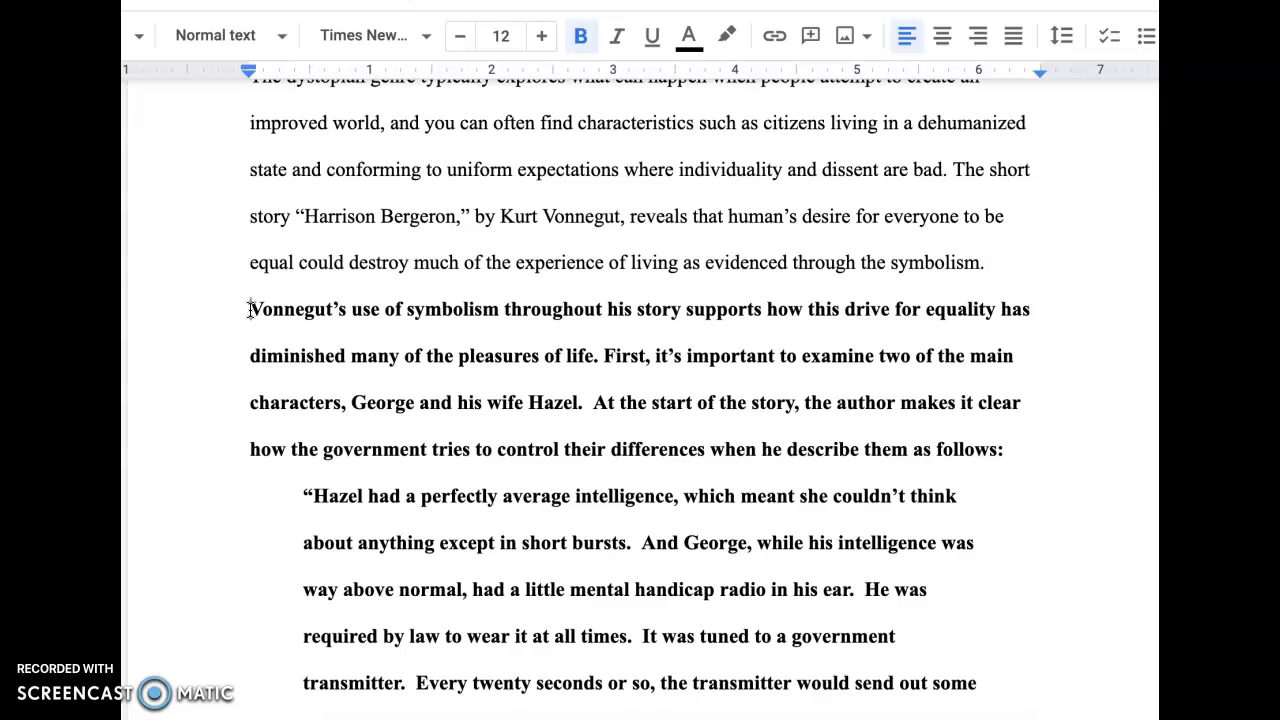
key("Tab")
- Remove the bold formatting from the body paragraphs and the block quote
left_click_drag(312, 307, 958, 688)
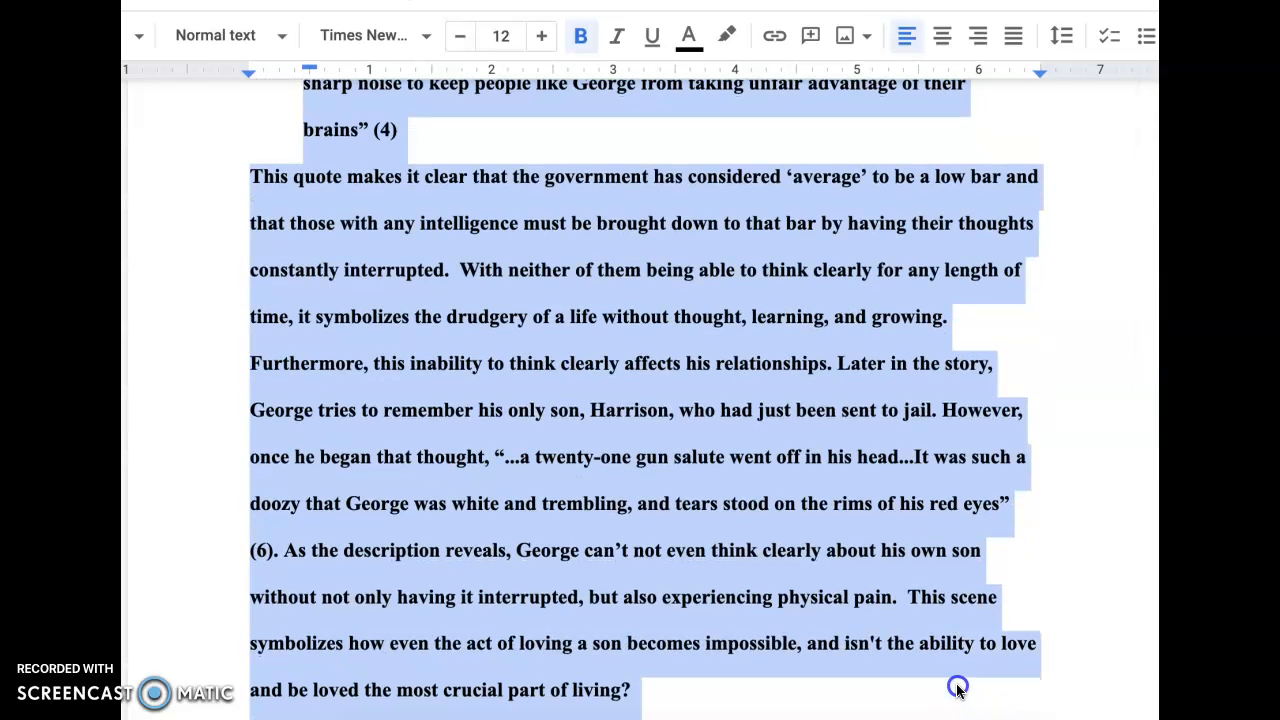
left_click(580, 37)
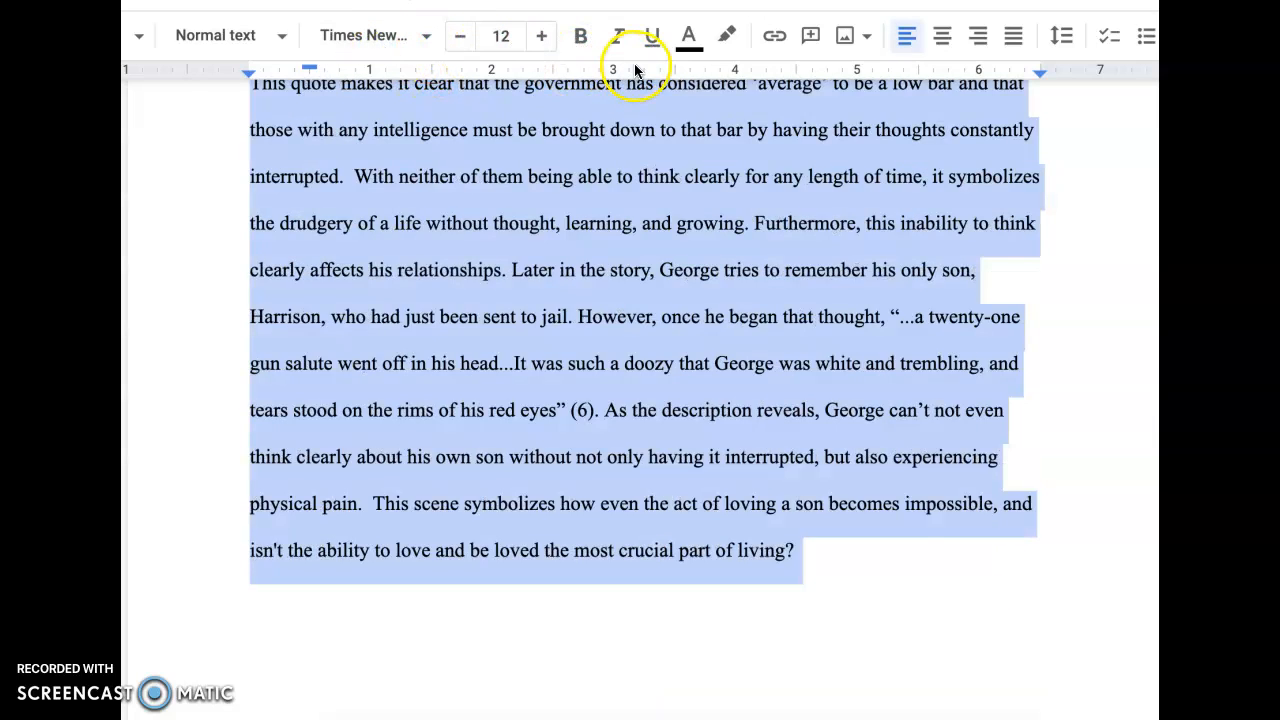
left_click(555, 301)
- Add the outline's conclusion, beginning "In summary, the author's message is that we should be careful", as a new paragraph after the body text
scroll(554, 297, "up", 5)
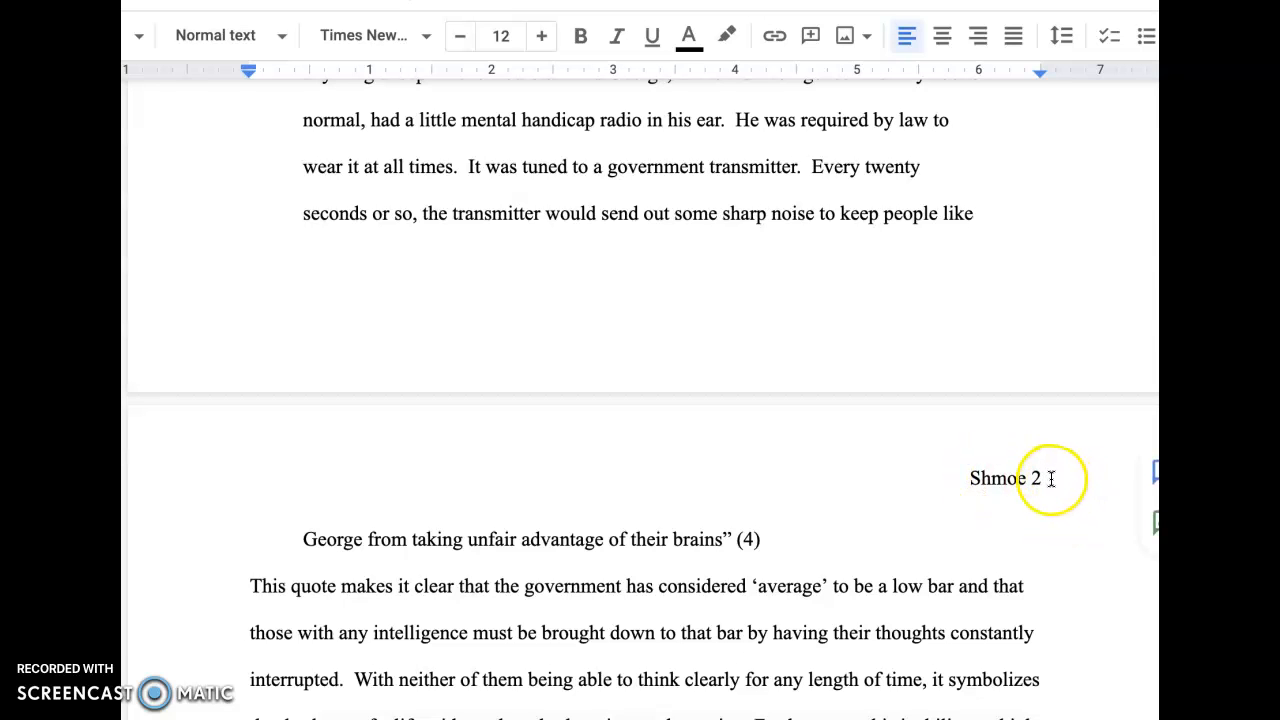
scroll(620, 540, "down", 3)
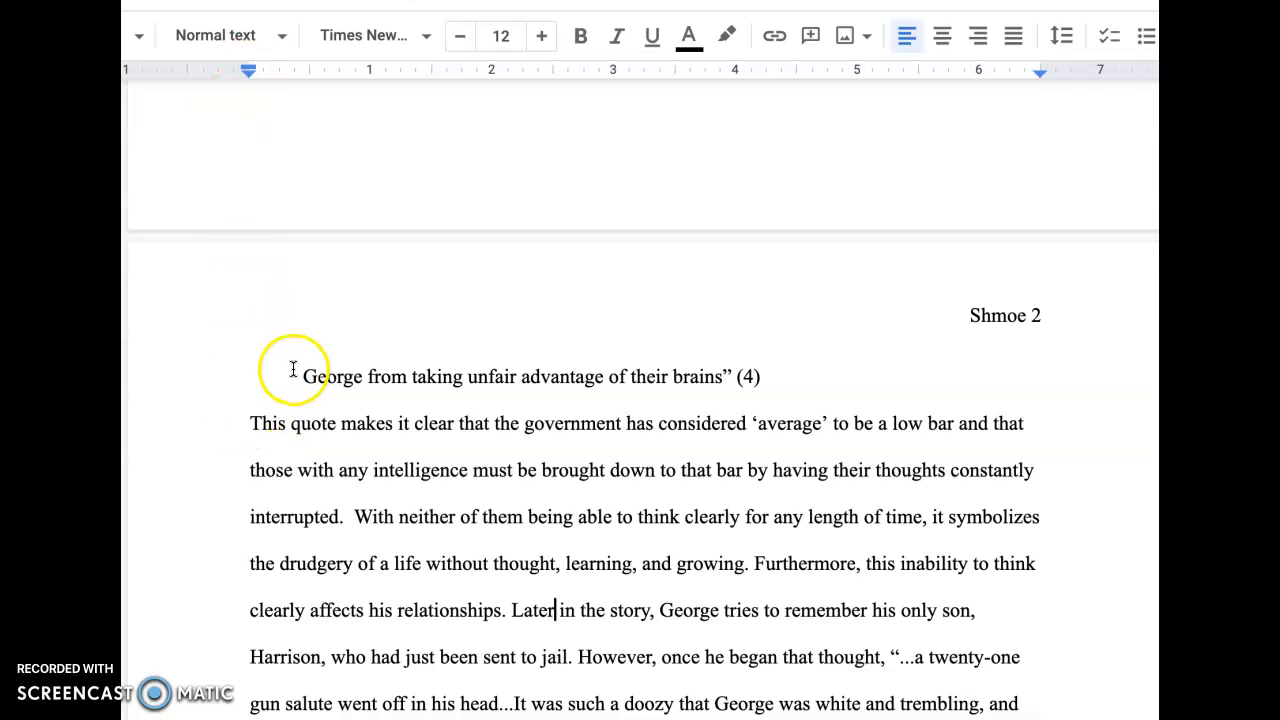
scroll(293, 370, "down", 5)
left_click(805, 446)
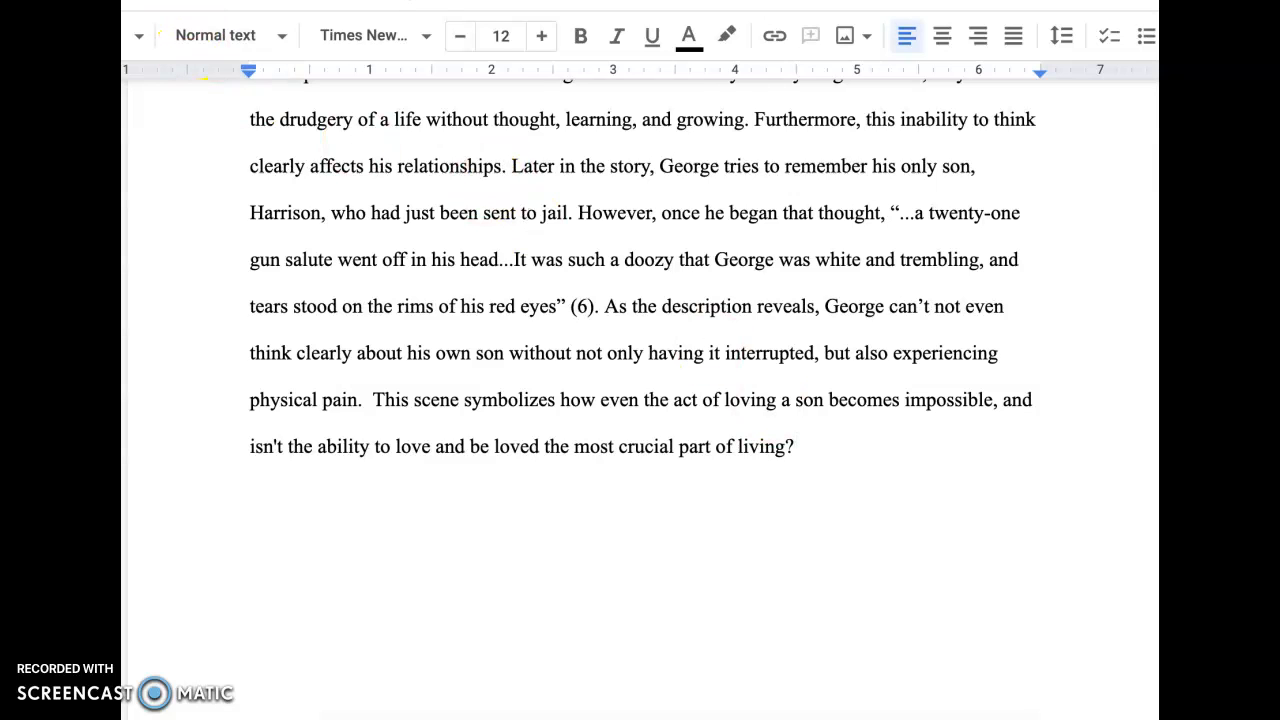
type("In summary, the author’s message is that we should be careful when pushing for equality since there is a danger that we could limit the beauty that diversity brings to our lives. Remember, while the words \"all men were created equal\" are crucial to our constitution, it’s important to remember that the word ‘equal’ in this conext needs to be closely examined and understood.")
- Set the conclusion paragraph's font size to 12
left_click(249, 400)
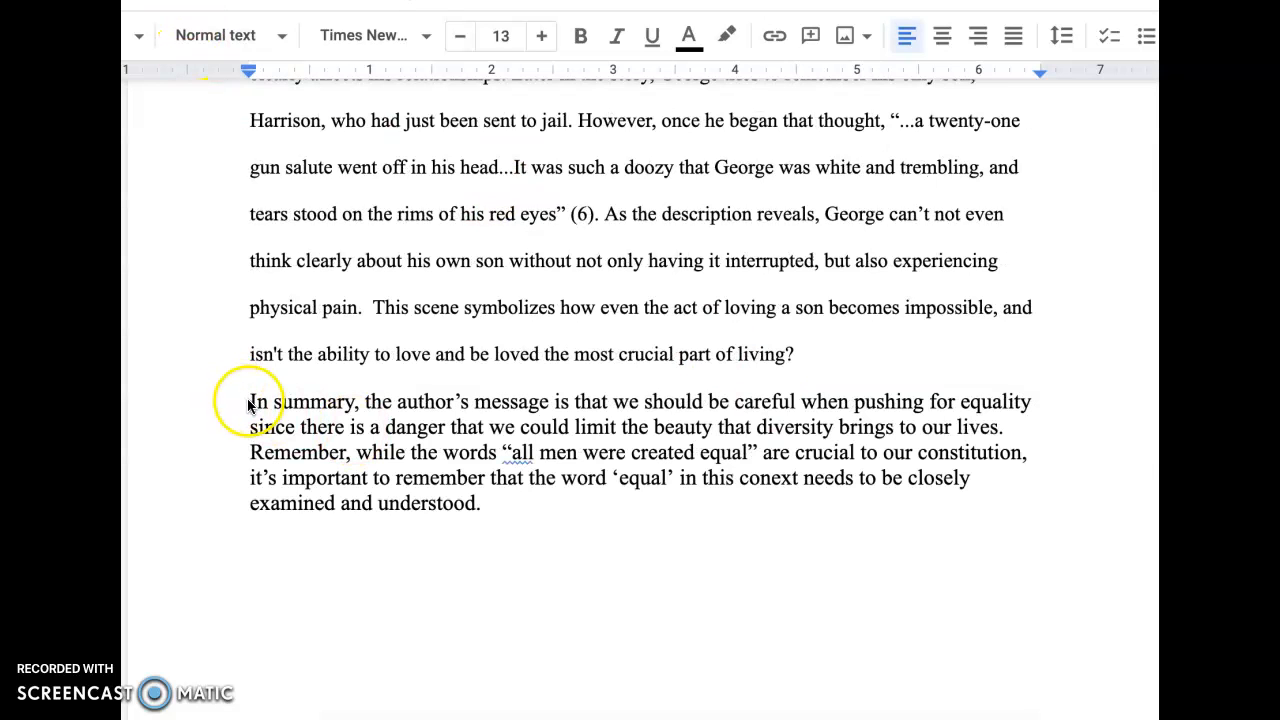
left_click_drag(249, 398, 484, 500)
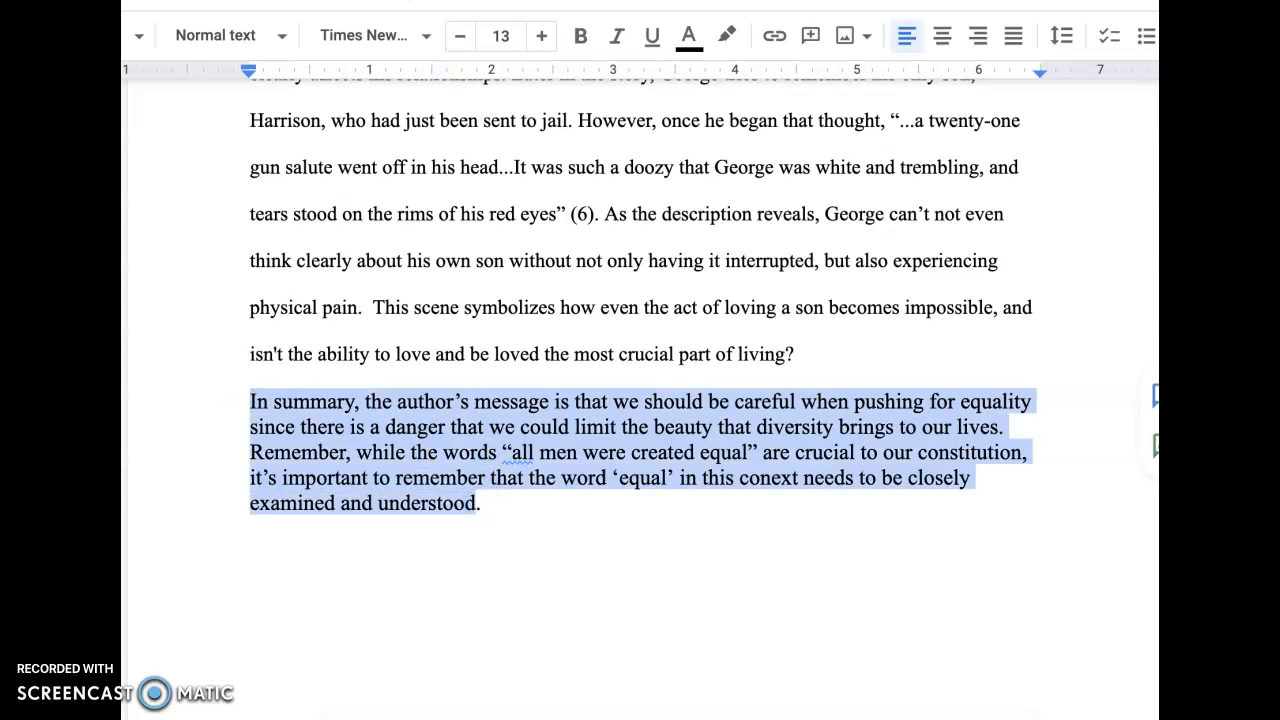
left_click(505, 35)
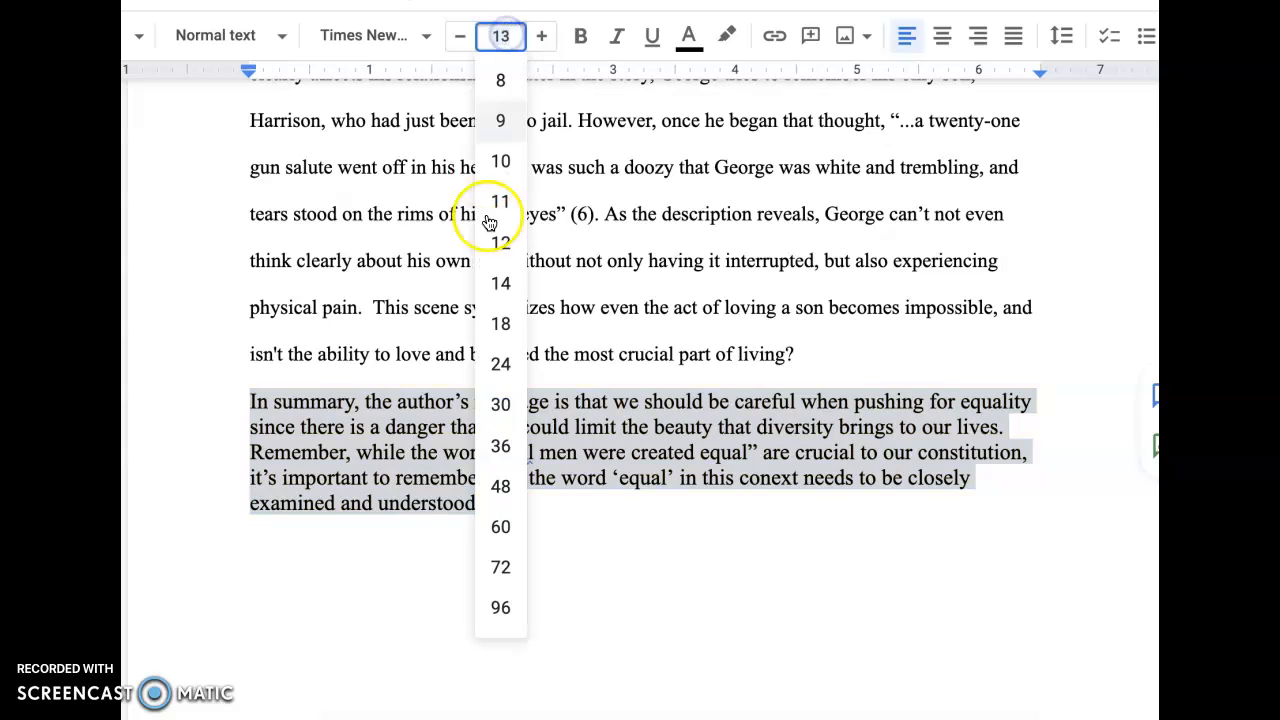
left_click(498, 245)
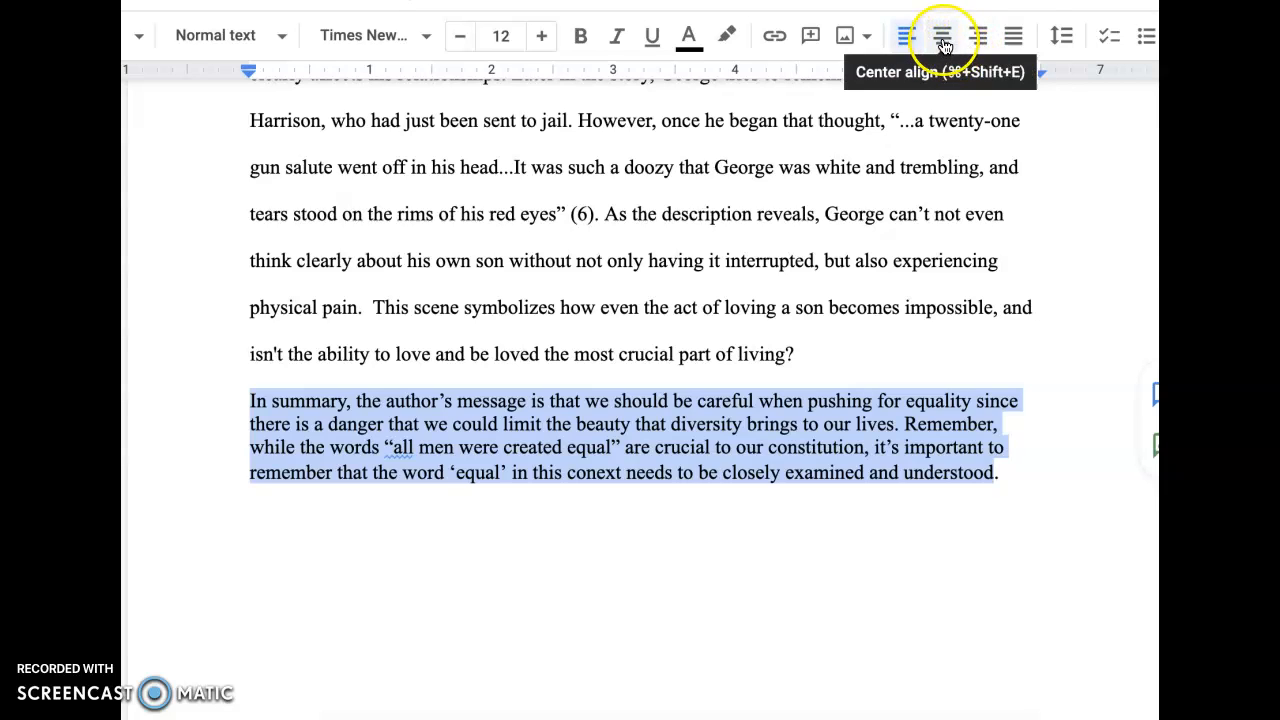
- Set the conclusion paragraph to double line spacing and indent its first line
left_click(1060, 37)
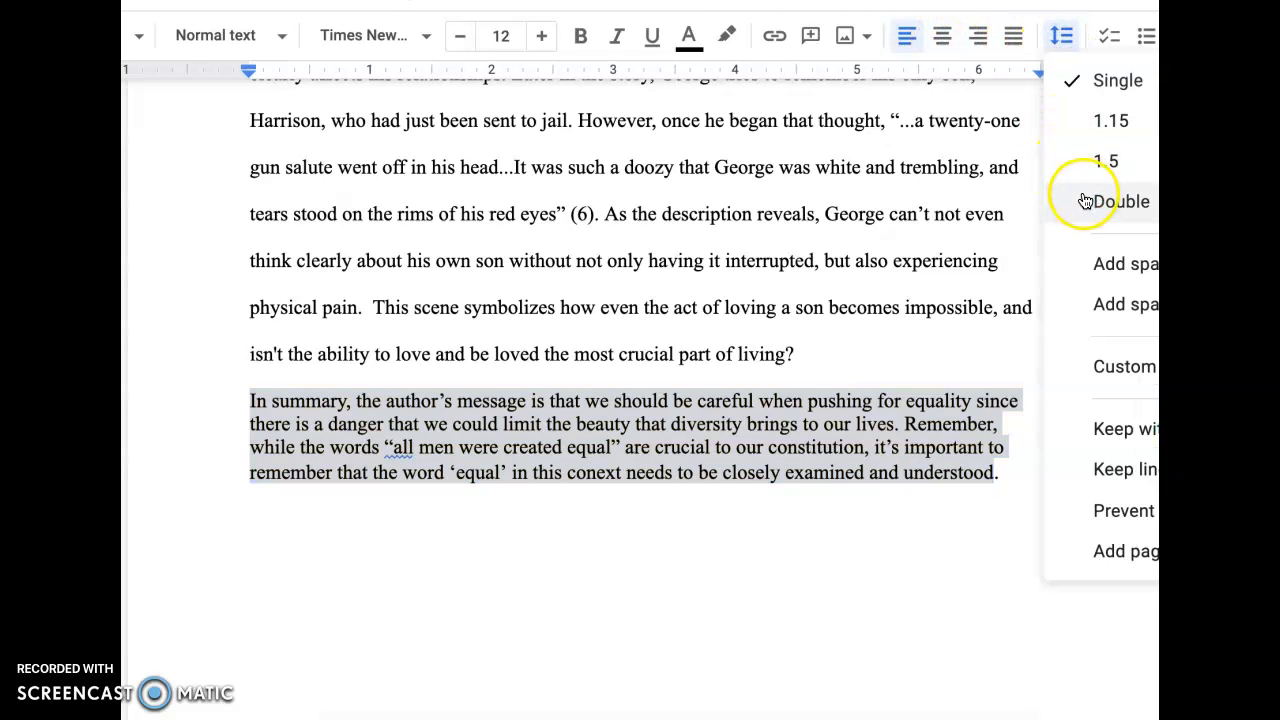
left_click(1085, 202)
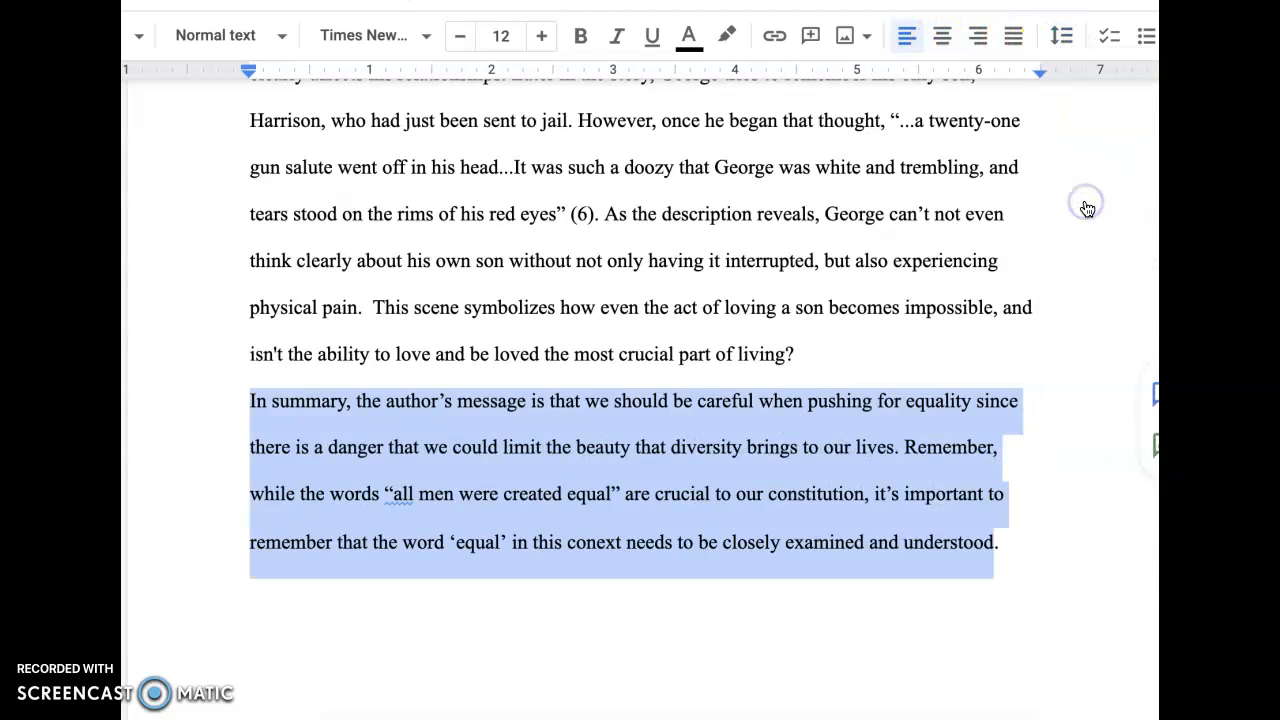
left_click(253, 400)
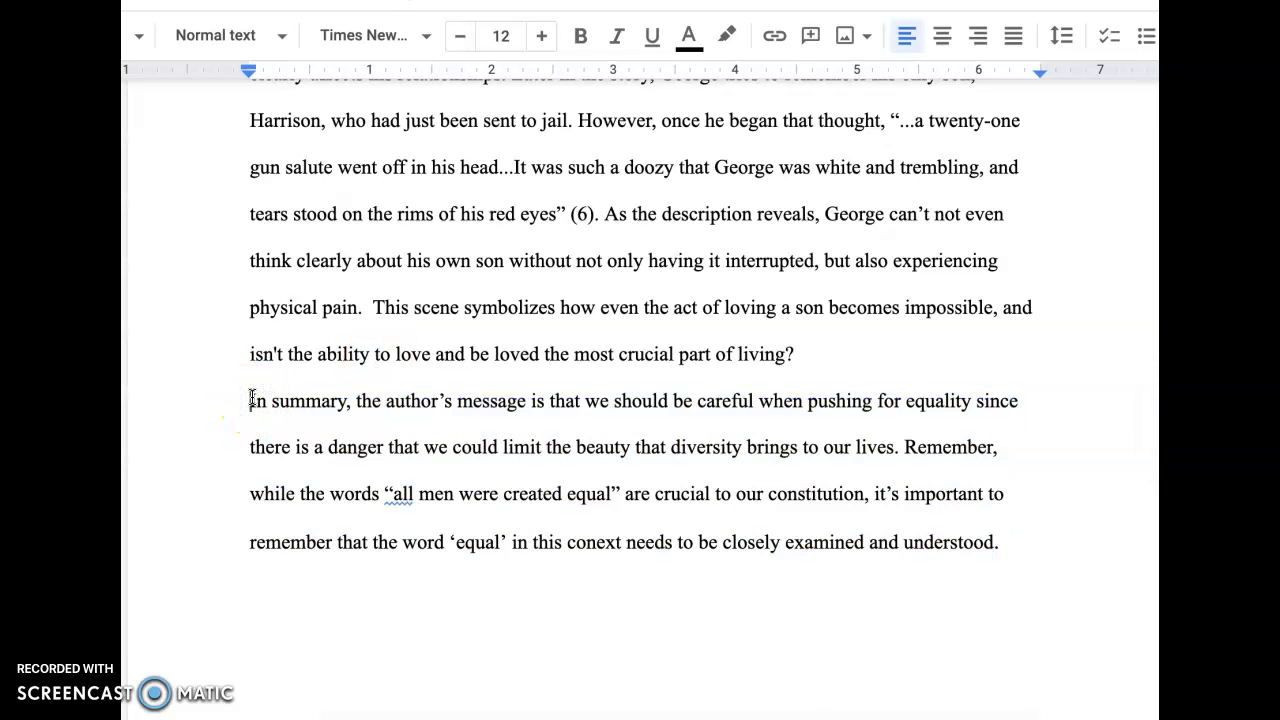
key("Tab")
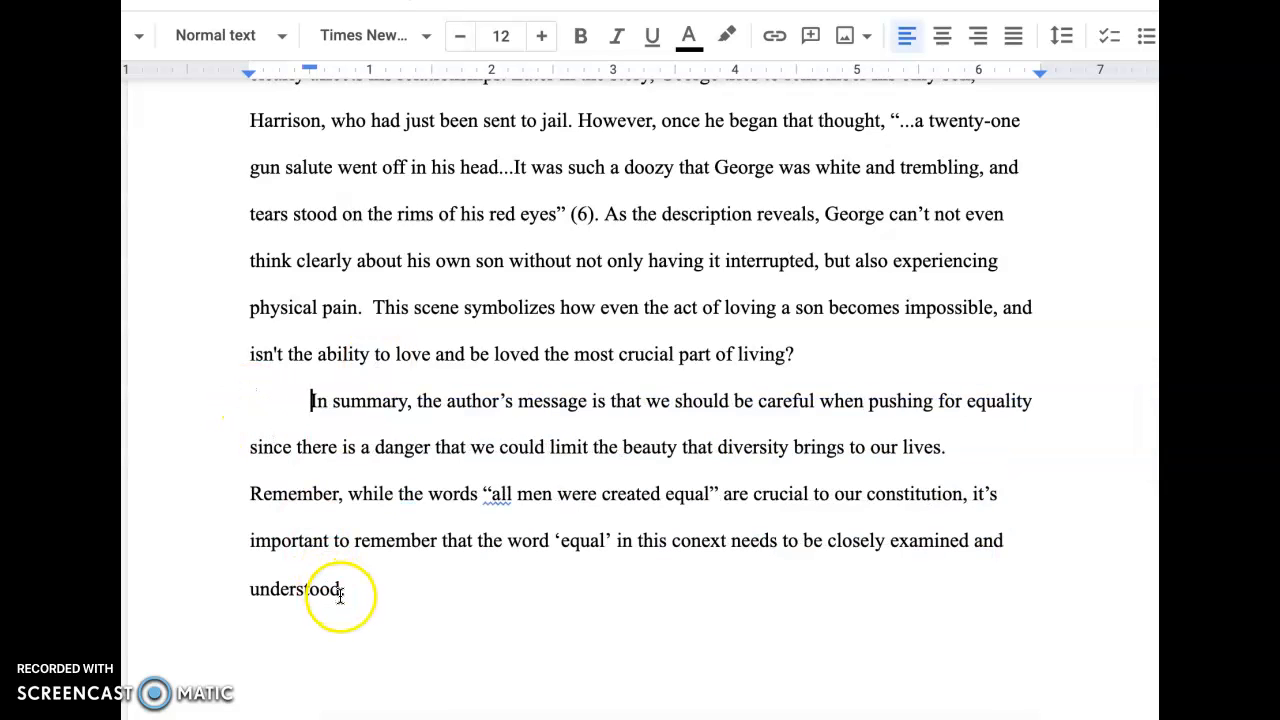
- Try the suggested correction for the underlined word "all" in the conclusion, and undo it
left_click(501, 494)
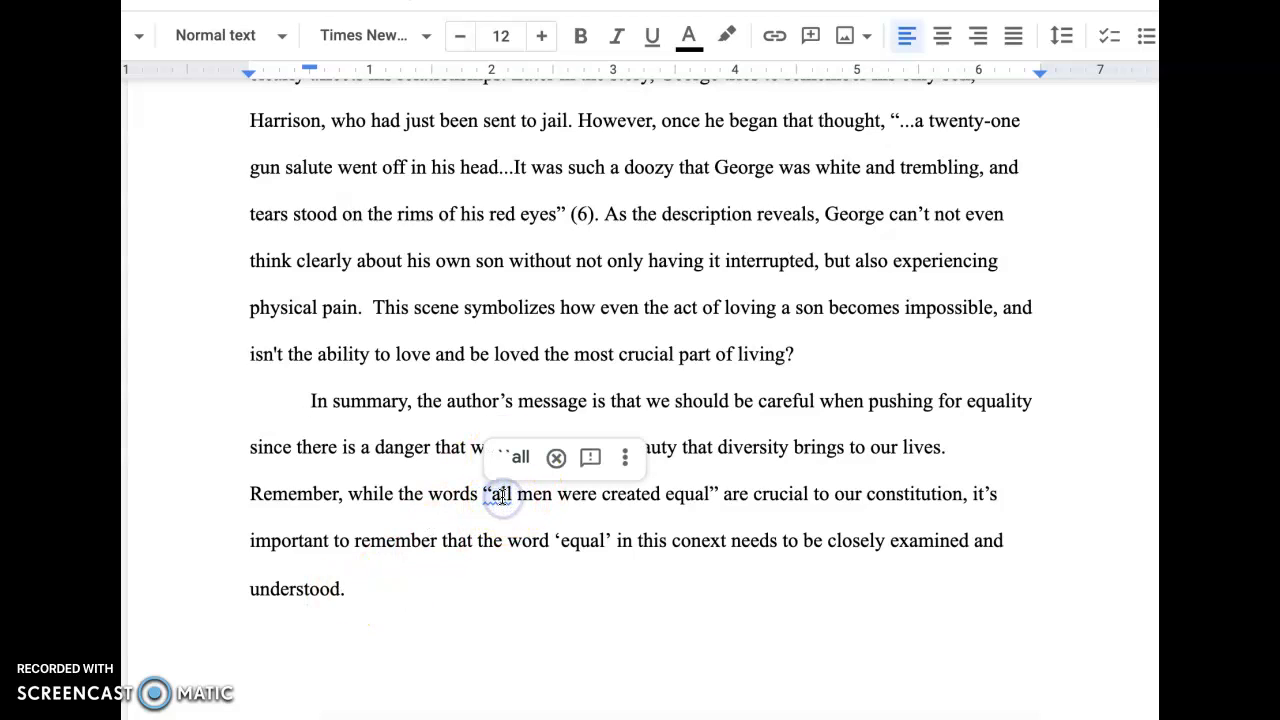
left_click(519, 458)
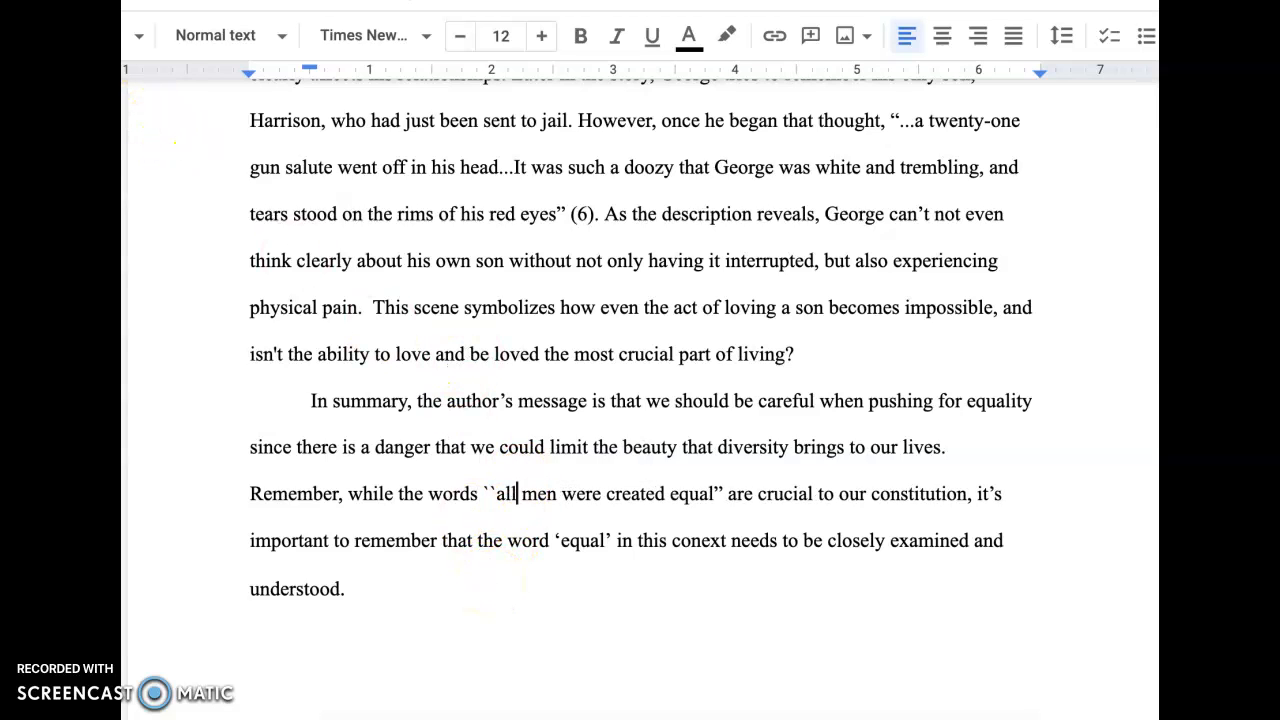
key("ctrl+z")
- Review the whole essay's formatting, from the heading and title through the block quote to the conclusion
scroll(401, 392, "up", 5)
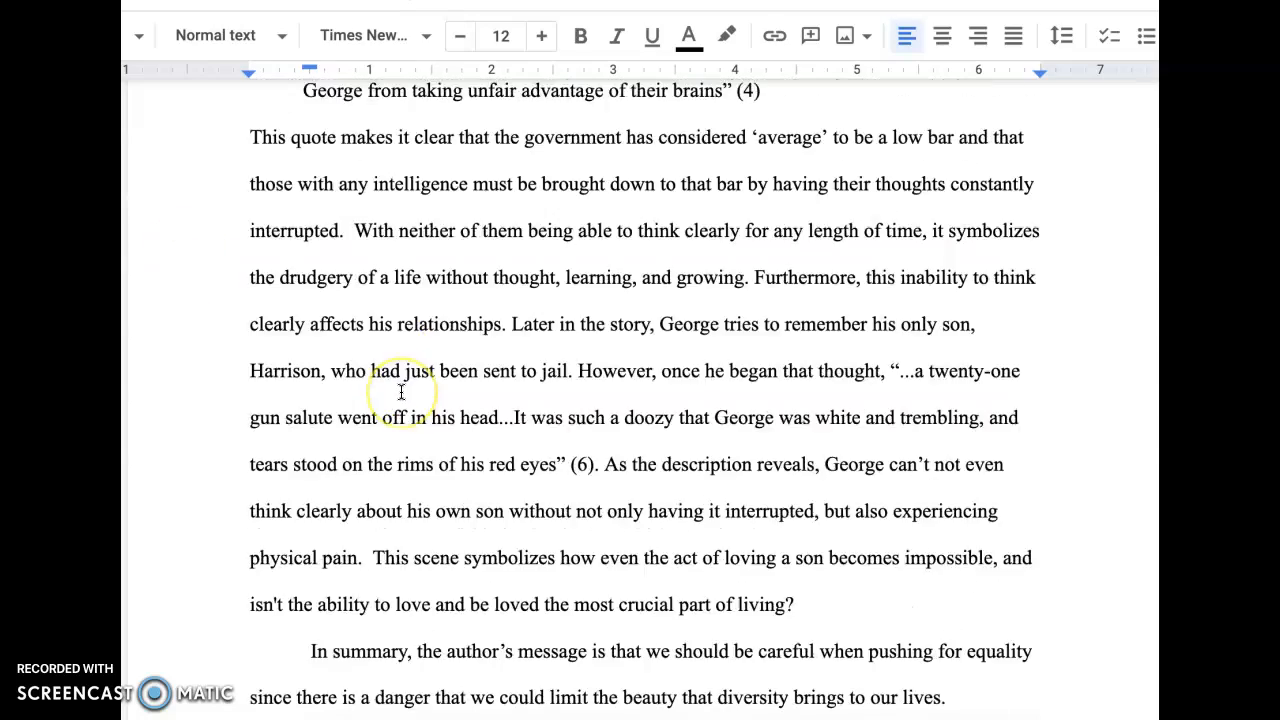
scroll(401, 392, "up", 6)
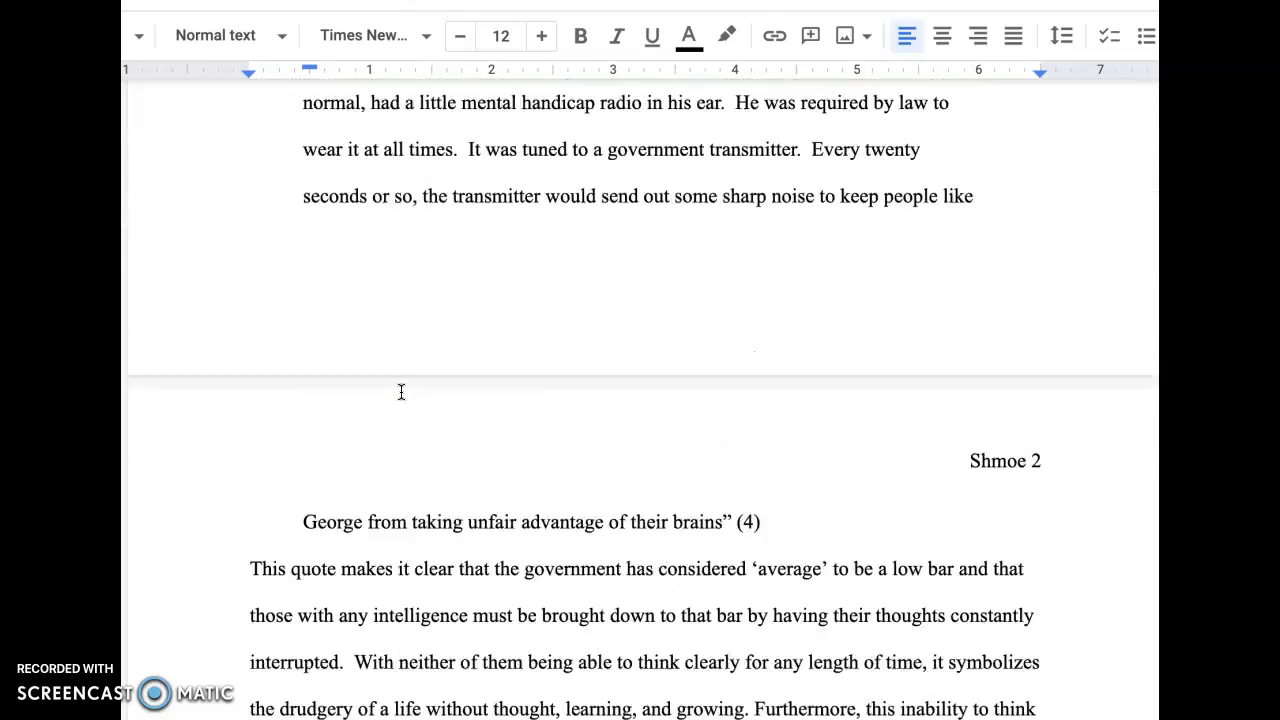
scroll(401, 392, "up", 6)
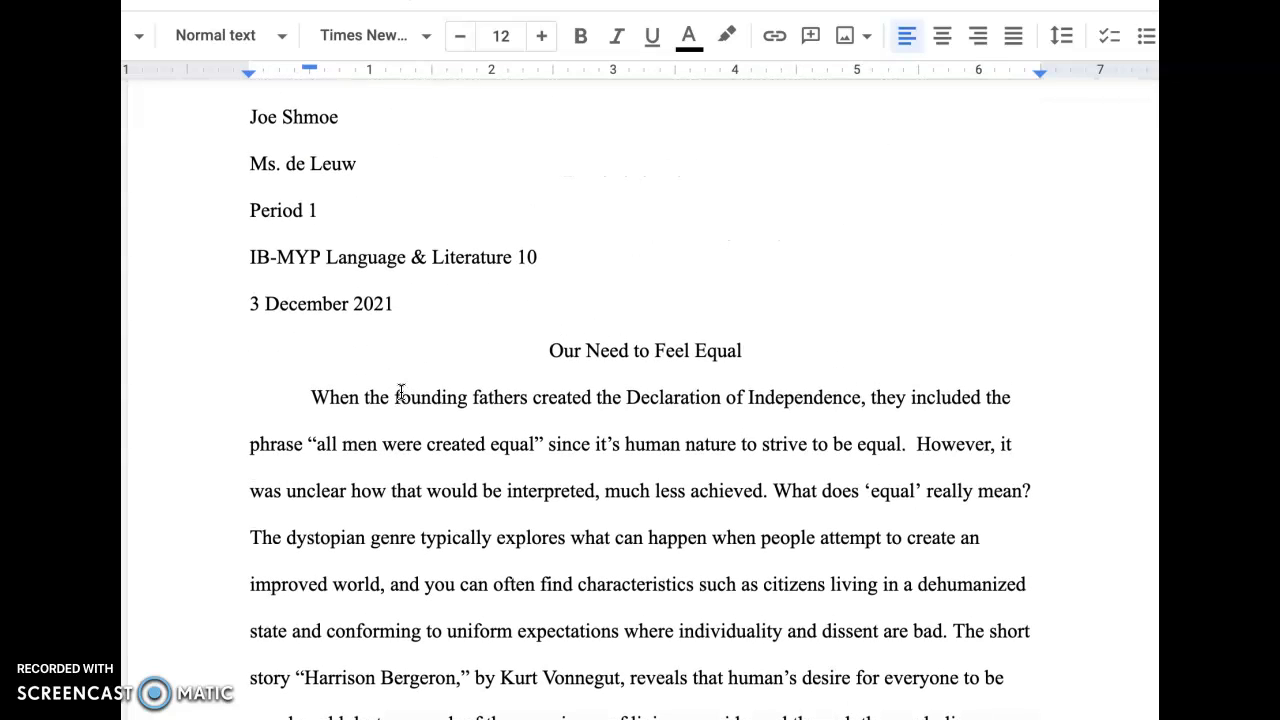
scroll(401, 392, "up", 2)
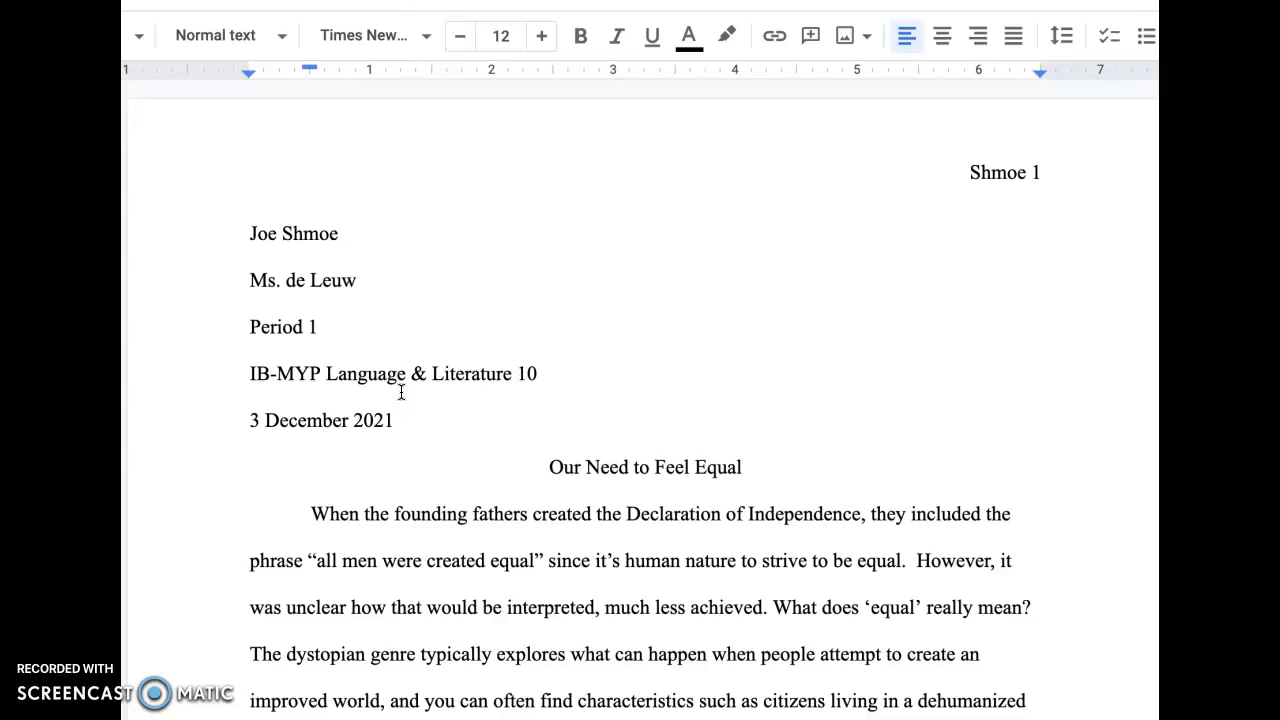
scroll(401, 392, "down", 8)
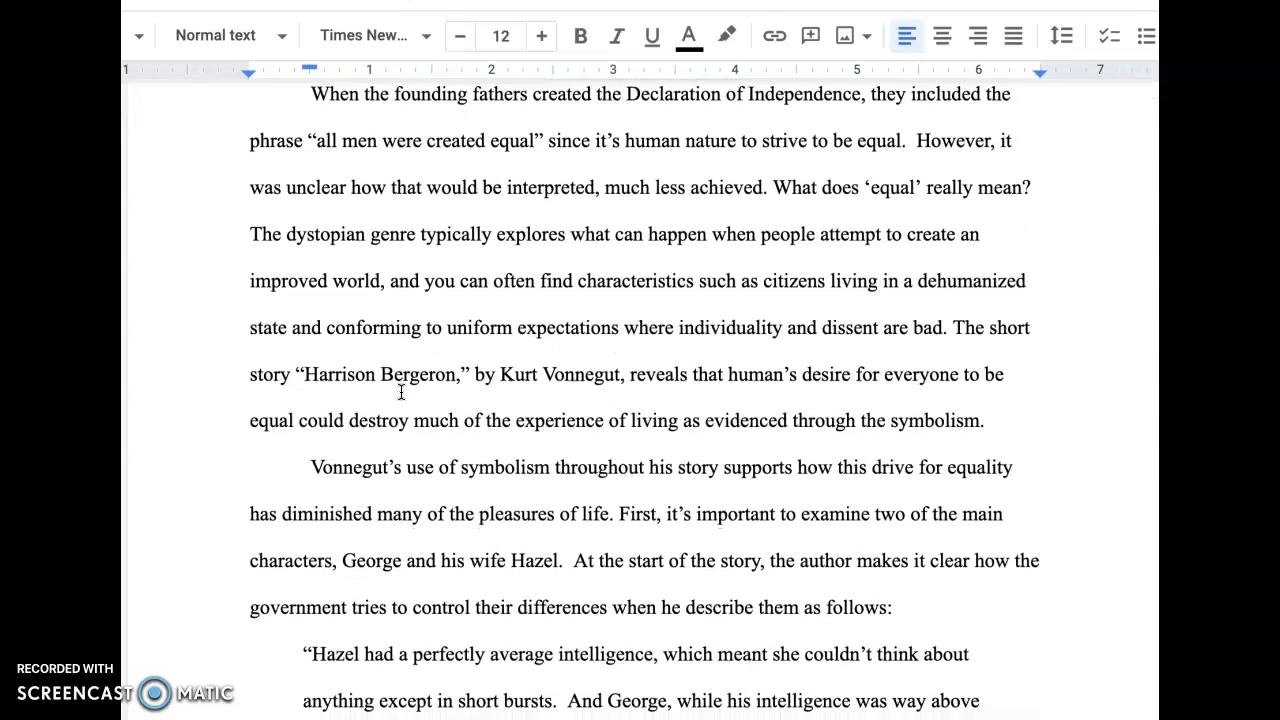
scroll(401, 392, "down", 10)
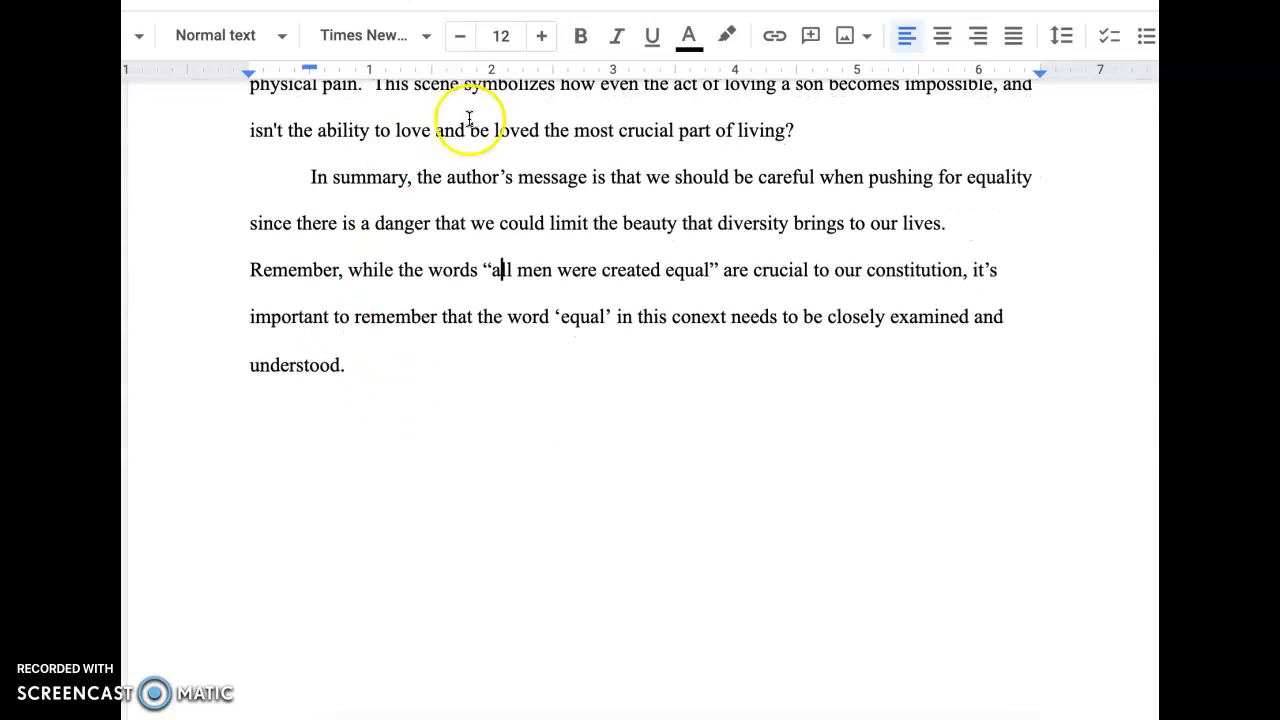
scroll(534, 236, "up", 12)
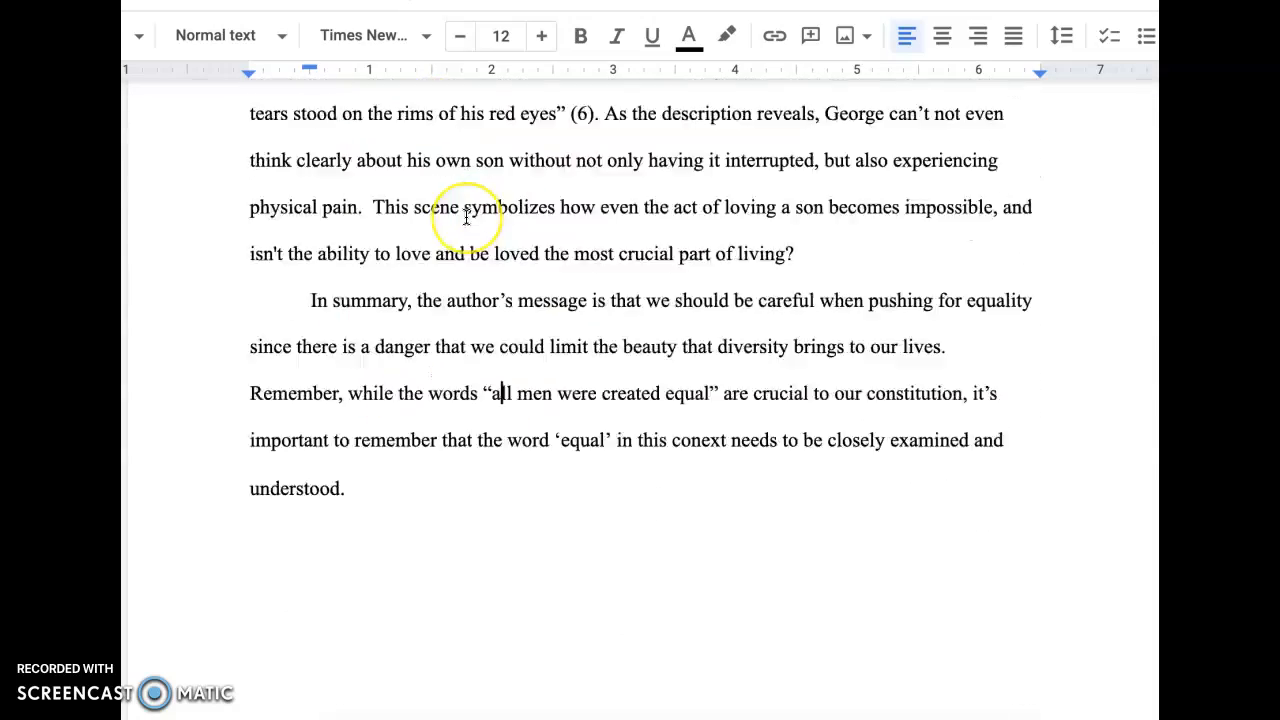
scroll(466, 217, "up", 3)
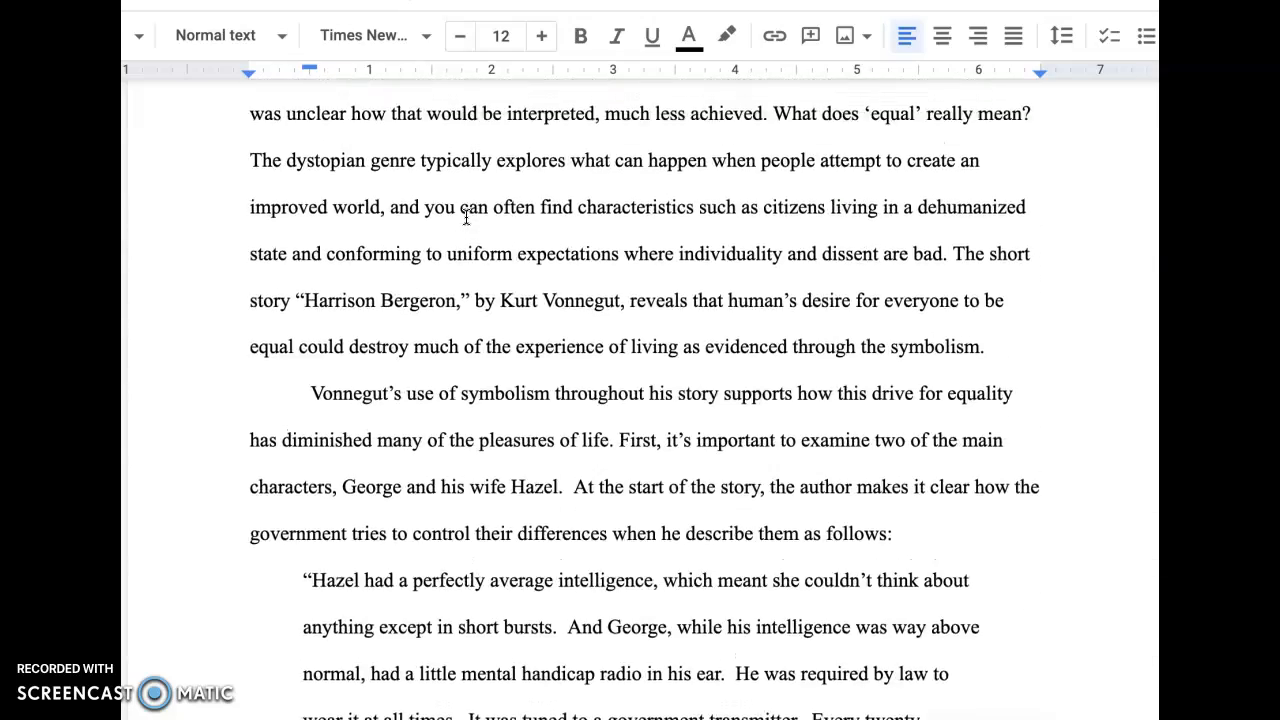
scroll(476, 481, "down", 1)
scroll(476, 481, "down", 7)
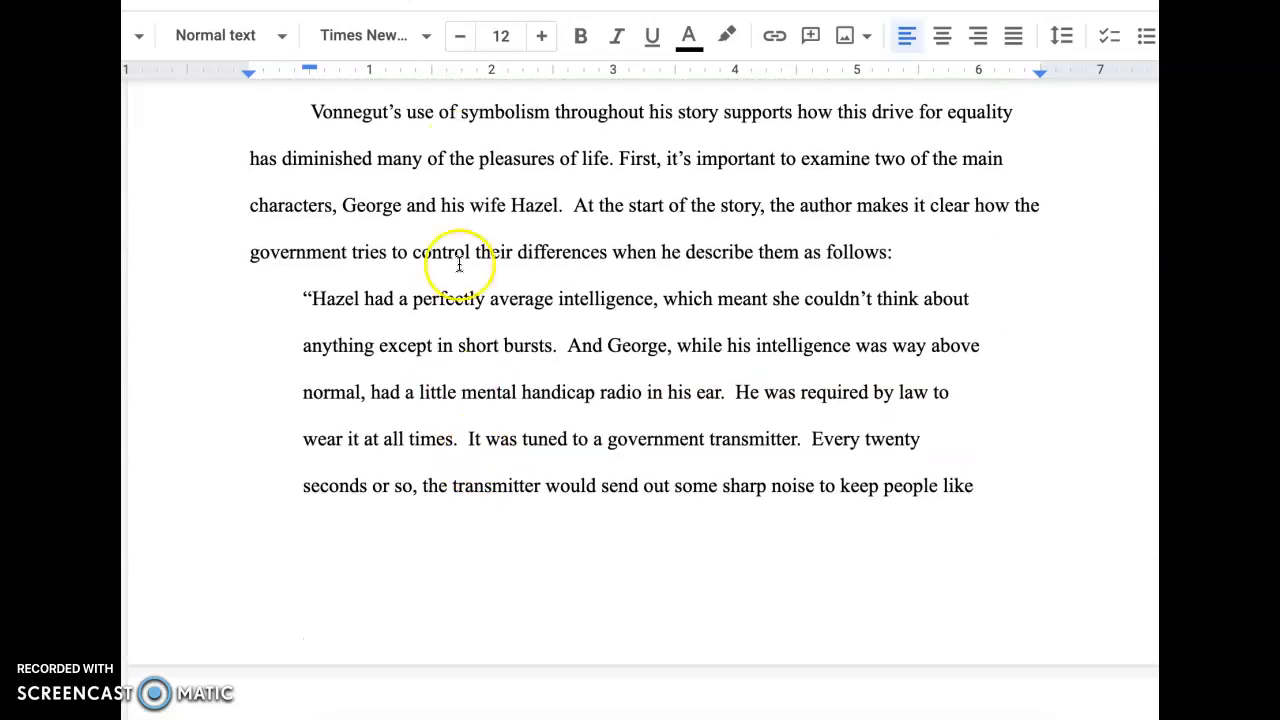
scroll(452, 630, "down", 5)
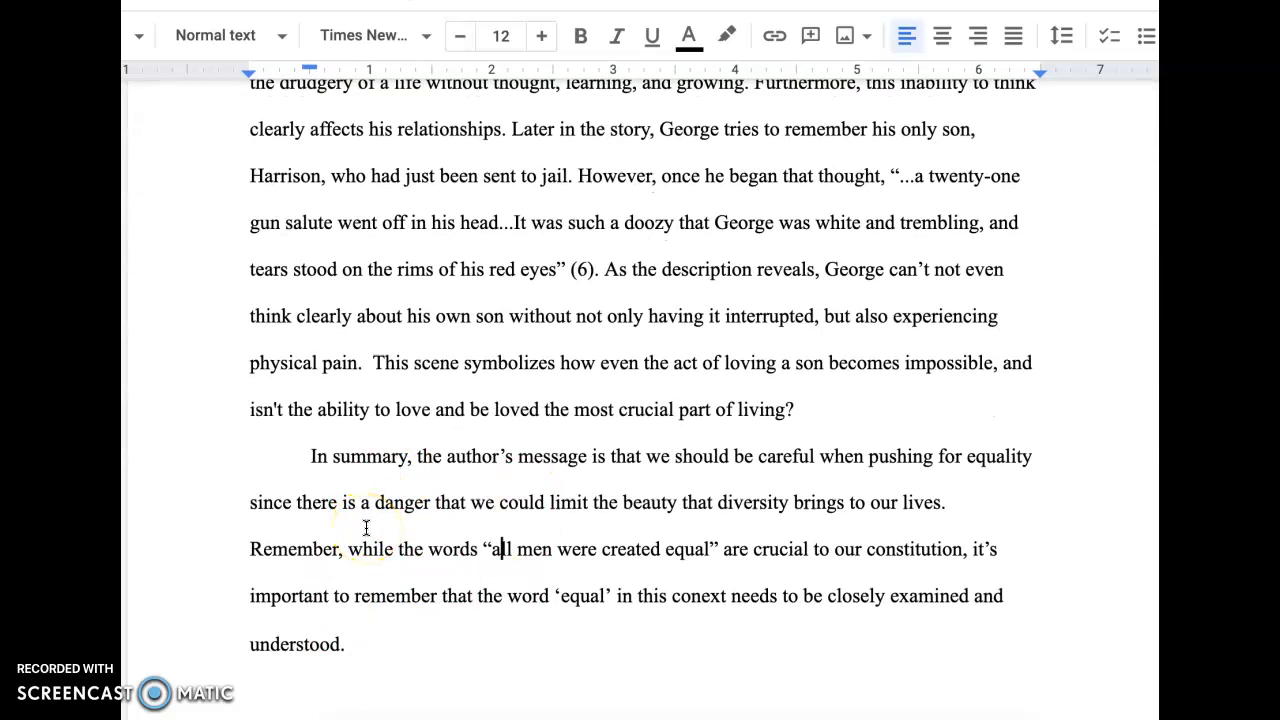
left_click(423, 306)
scroll(423, 306, "up", 15)
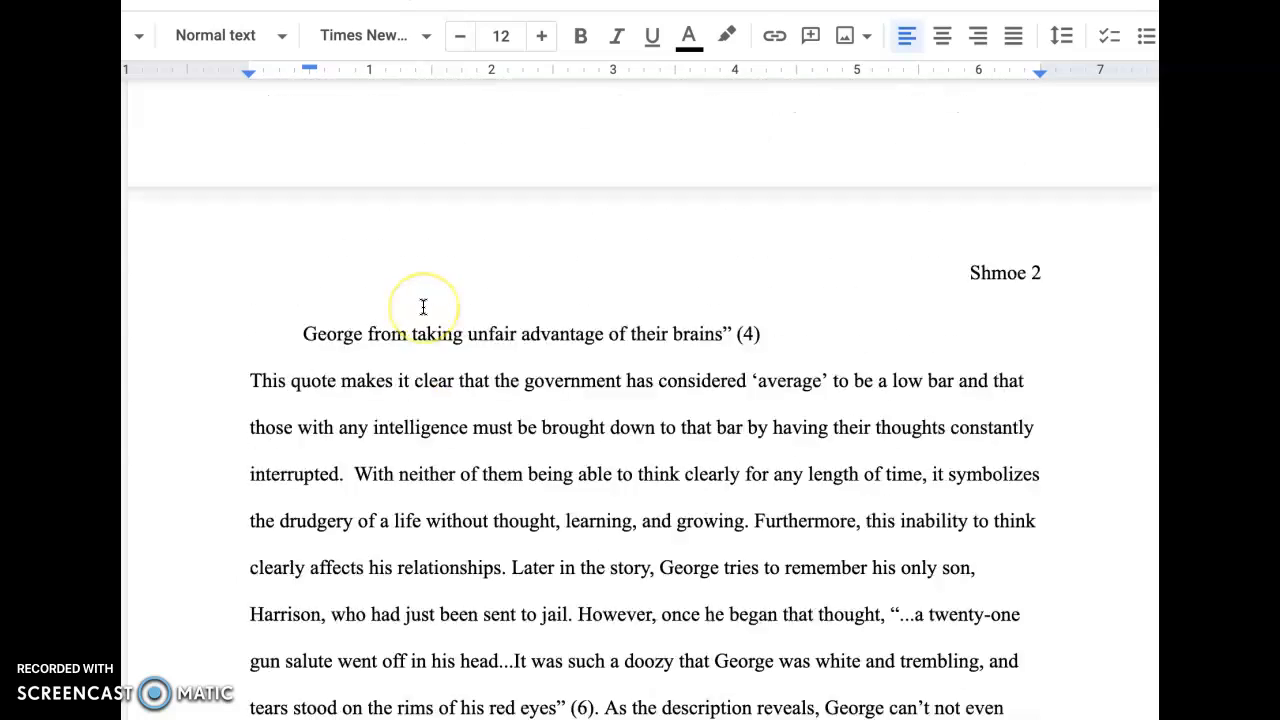
scroll(423, 306, "up", 3)
left_click(329, 183)
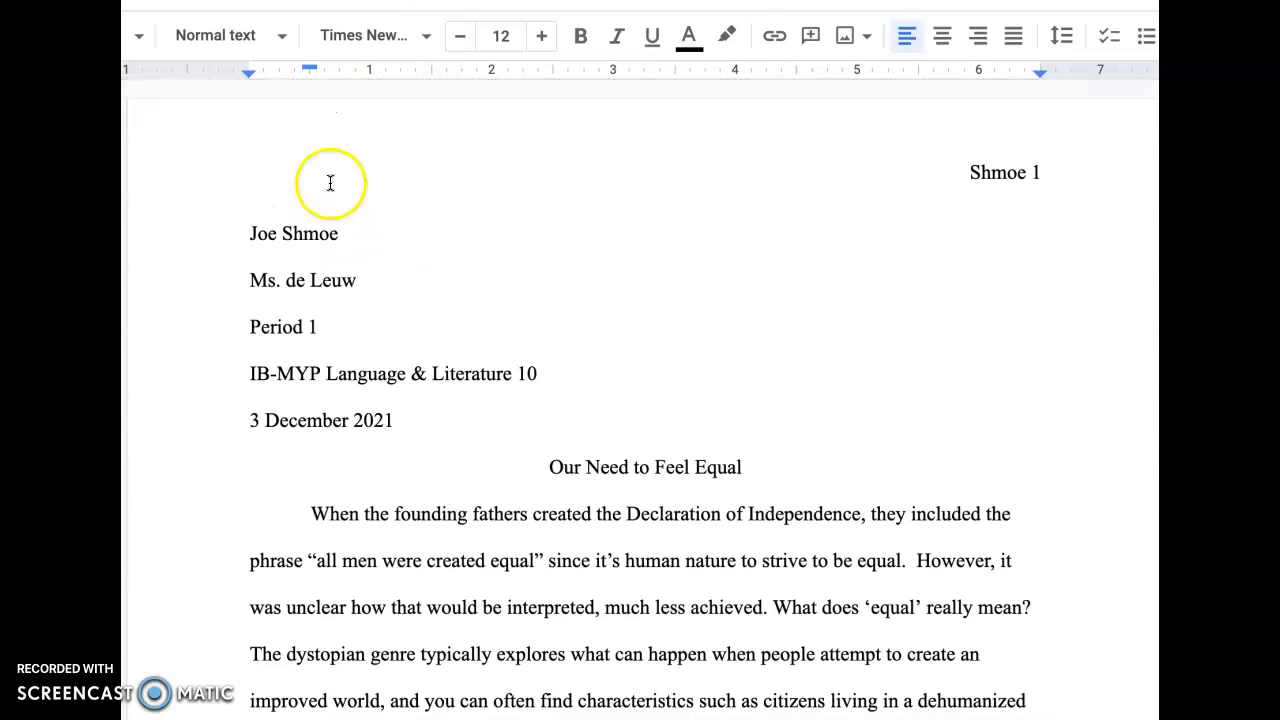